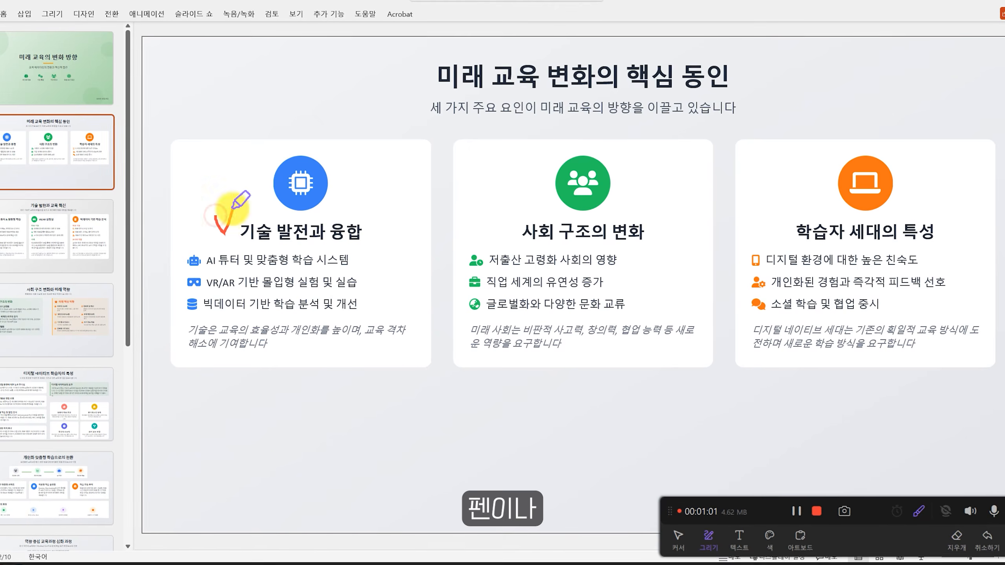
Step: Draw annotation marks over the three topic cards on the "미래 교육 변화의 핵심 동인" slide during the recording
{"action": "left_click_drag", "start_coordinate": [486, 304], "coordinate": [580, 304]}
{"action": "left_click_drag", "start_coordinate": [335, 360], "coordinate": [405, 416]}
{"action": "left_click_drag", "start_coordinate": [742, 162], "coordinate": [801, 224]}
{"action": "left_click", "coordinate": [267, 134]}
{"action": "left_click", "coordinate": [550, 139]}
{"action": "left_click", "coordinate": [803, 139]}
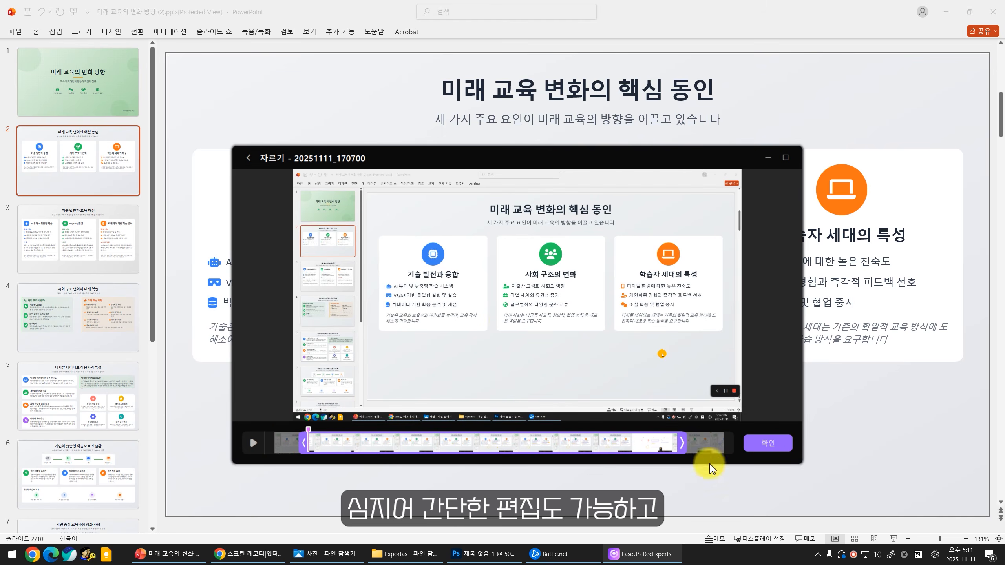
Step: Apply the selected trim range to the recording 20251111_170700
{"action": "left_click", "coordinate": [767, 443]}
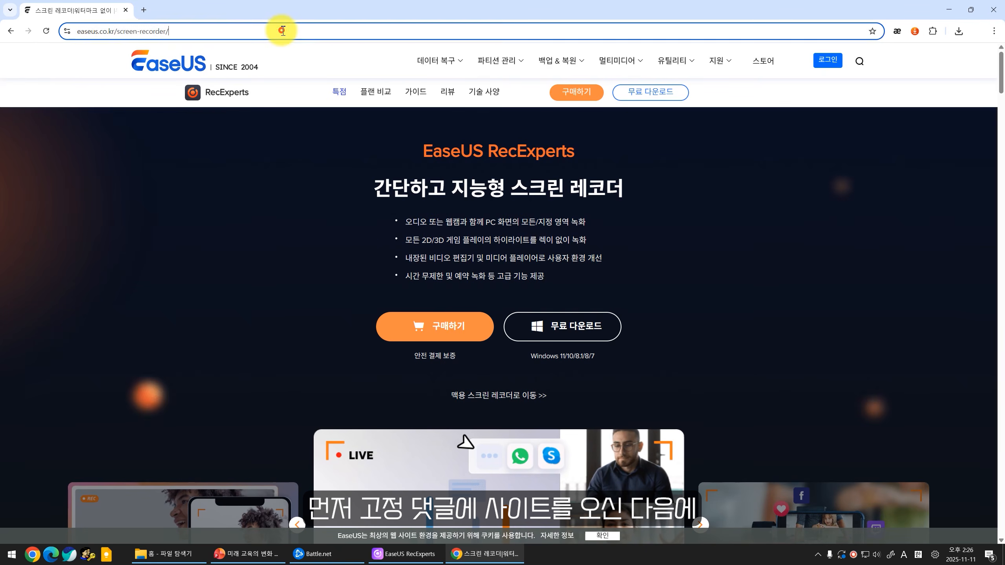
Step: Visit easeus.co.kr/screen-recorder/ in the browser and start the free Windows download of RecExperts
{"action": "left_click", "coordinate": [281, 30]}
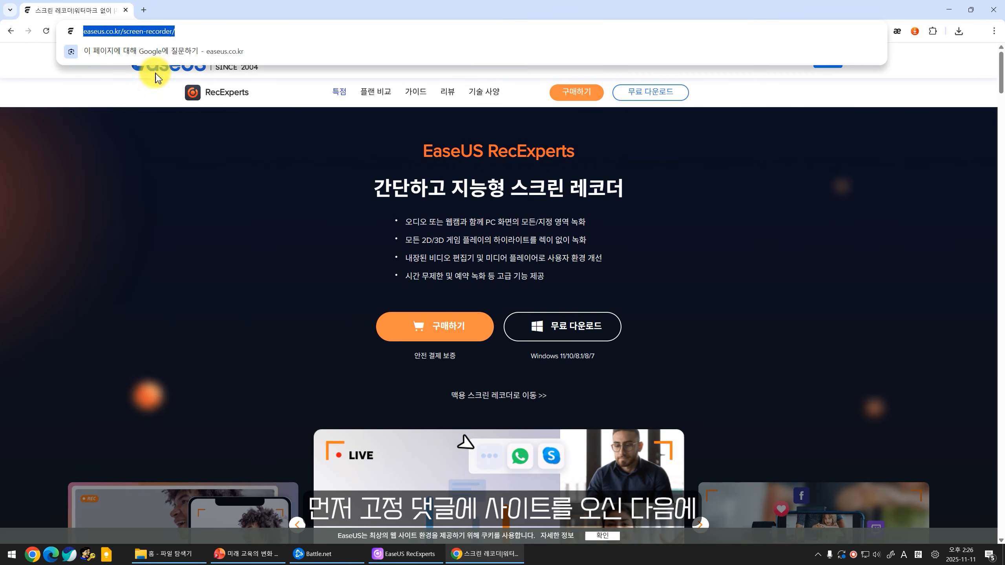
{"action": "left_click", "coordinate": [277, 229]}
{"action": "left_click", "coordinate": [575, 336]}
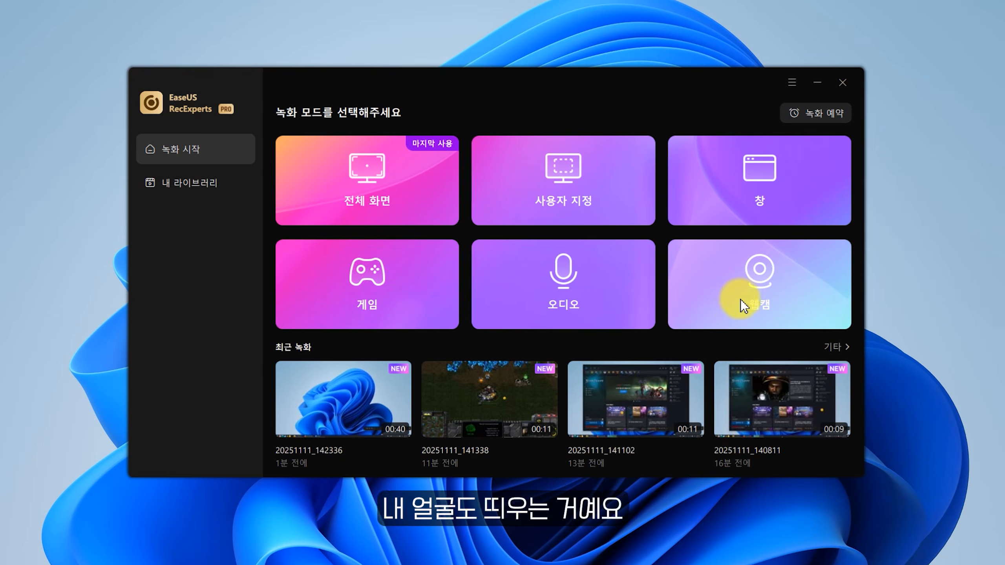
Step: Choose full-screen recording (전체 화면) and open the choice of capture type for the recorder
{"action": "left_click", "coordinate": [387, 194]}
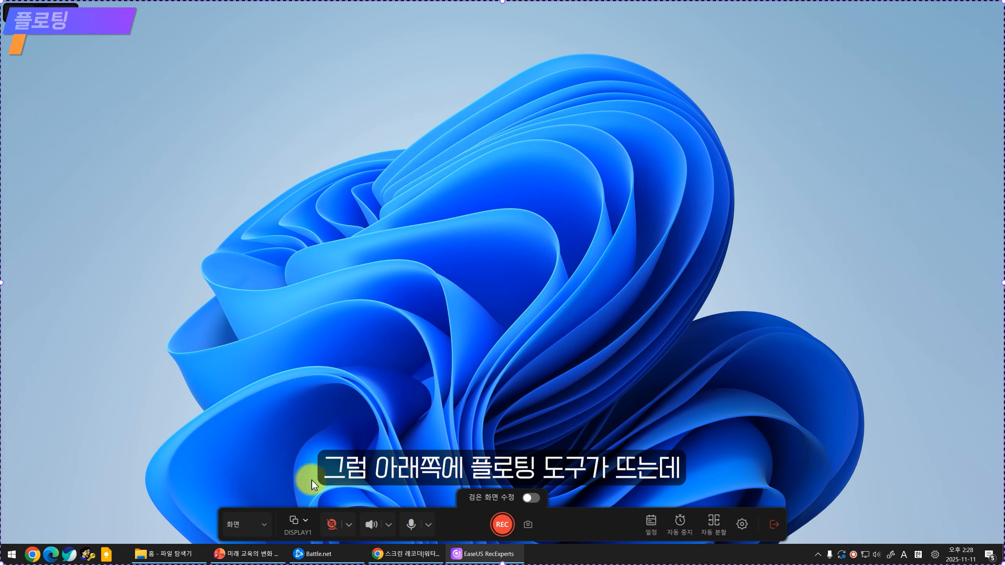
{"action": "left_click", "coordinate": [248, 525]}
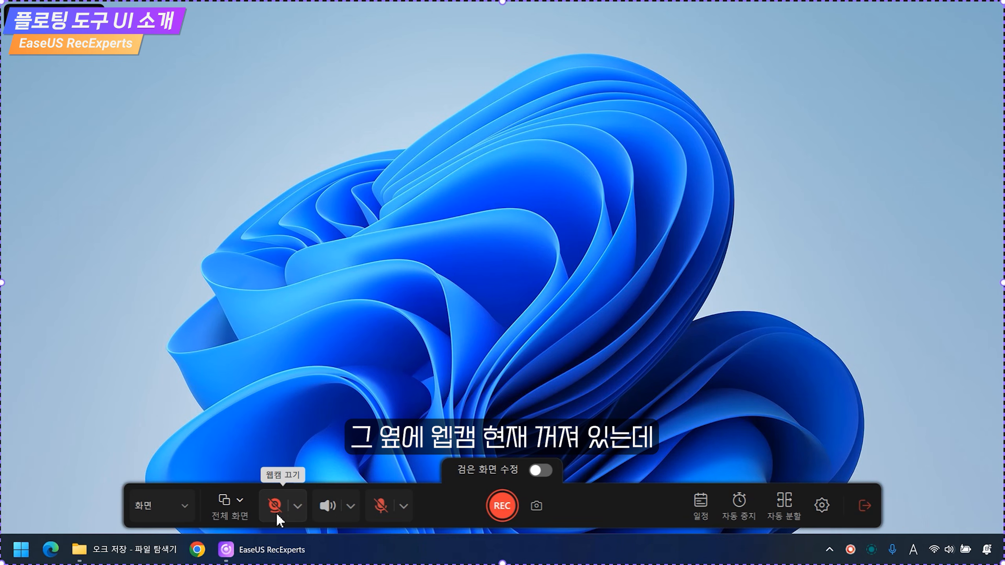
Step: Turn on the webcam overlay and place it as a circle in the lower-right corner of the recorded desktop
{"action": "left_click", "coordinate": [276, 511]}
{"action": "mouse_move", "coordinate": [791, 321]}
{"action": "left_click_drag", "start_coordinate": [799, 315], "coordinate": [940, 473]}
{"action": "left_click", "coordinate": [760, 481]}
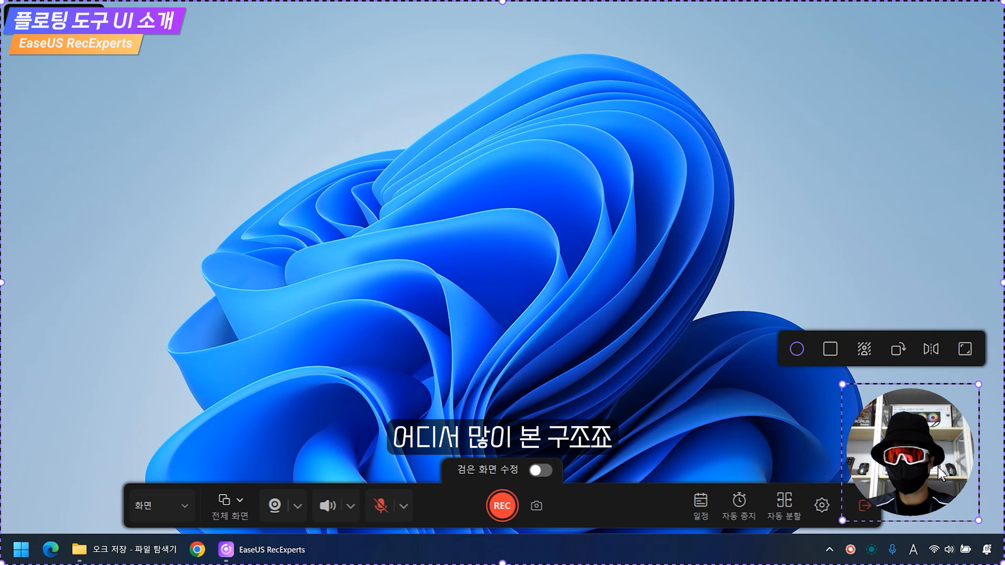
Step: Change the webcam overlay to a rectangular shape and move it up, away from the desktop corner
{"action": "left_click", "coordinate": [830, 348]}
{"action": "left_click_drag", "start_coordinate": [842, 384], "coordinate": [742, 240]}
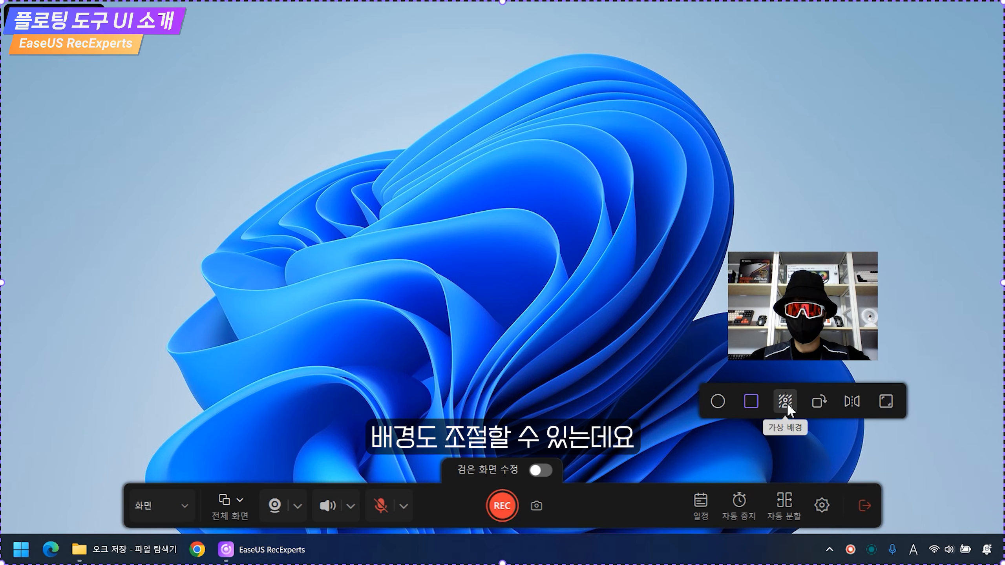
Step: Try the blur, chalkboard, news studio, purple neon and grass field virtual backgrounds on the webcam, and open the option for adding one
{"action": "left_click", "coordinate": [786, 402]}
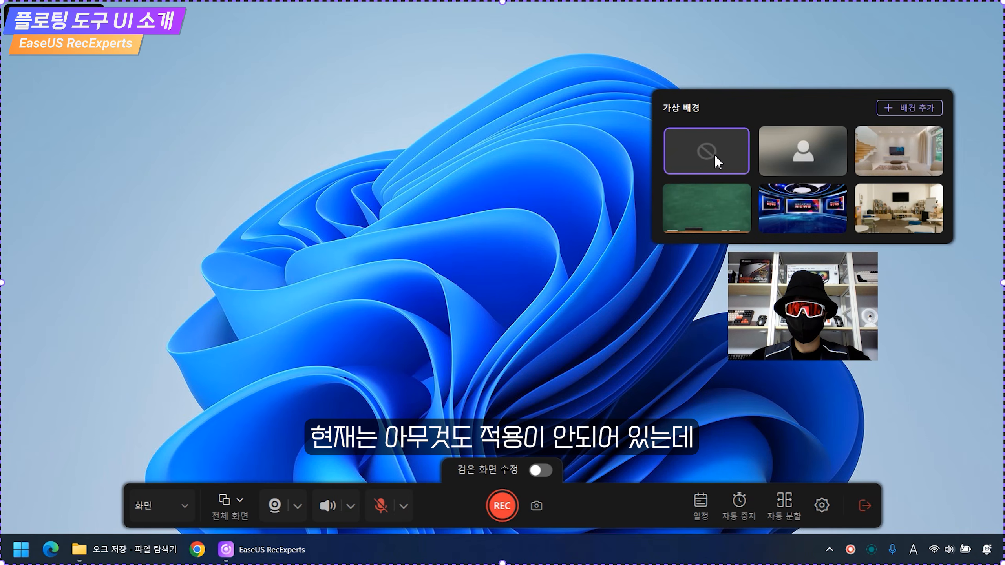
{"action": "left_click", "coordinate": [802, 151]}
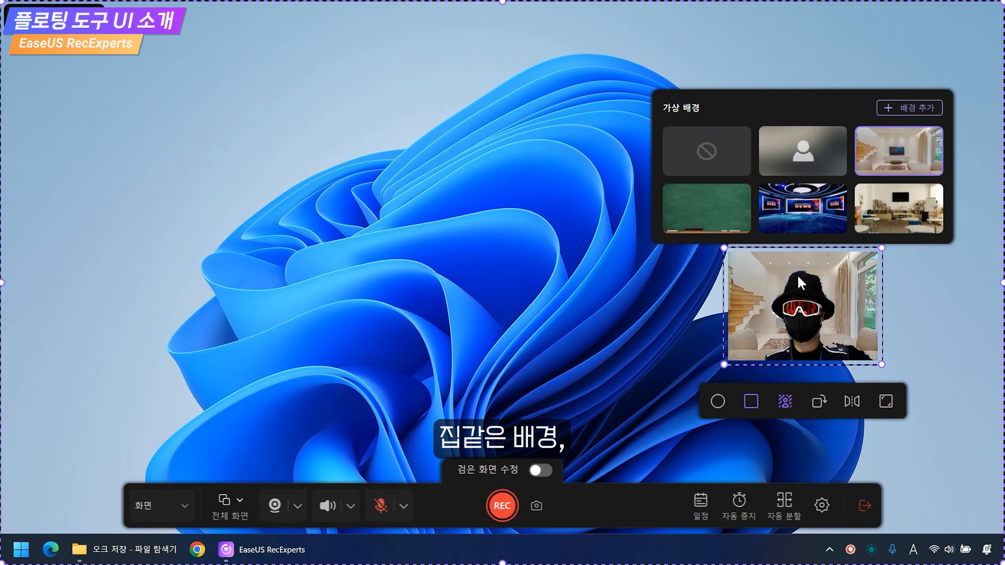
{"action": "left_click", "coordinate": [707, 209]}
{"action": "left_click", "coordinate": [790, 220]}
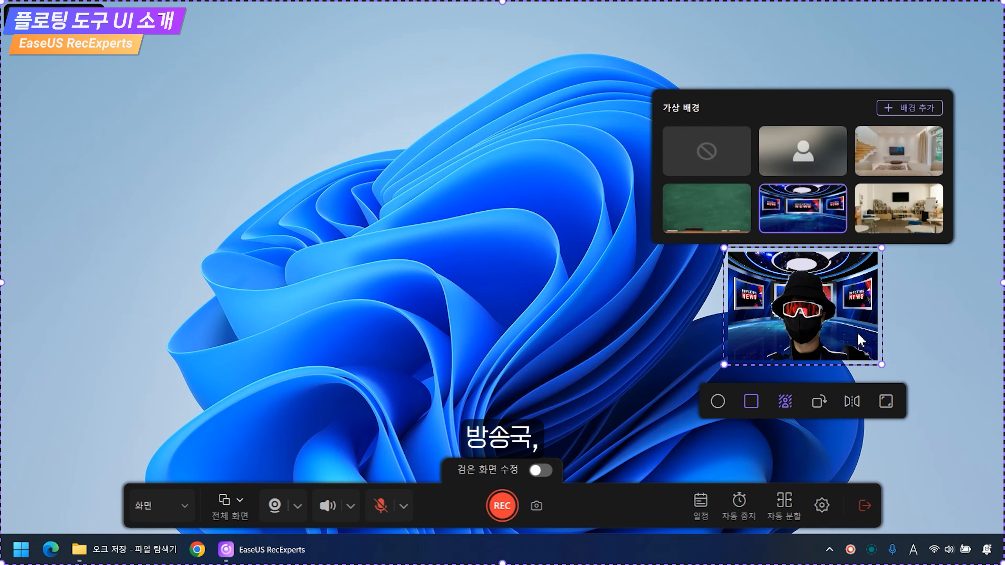
{"action": "scroll", "coordinate": [752, 190], "scroll_direction": "down", "scroll_amount": 1}
{"action": "left_click", "coordinate": [706, 204]}
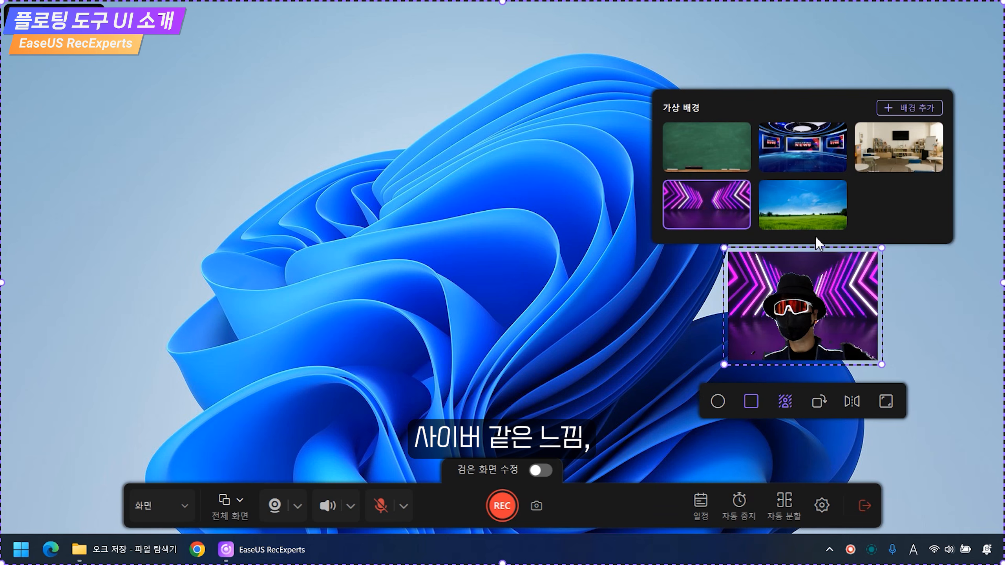
{"action": "left_click", "coordinate": [811, 221]}
{"action": "scroll", "coordinate": [824, 159], "scroll_direction": "up", "scroll_amount": 1}
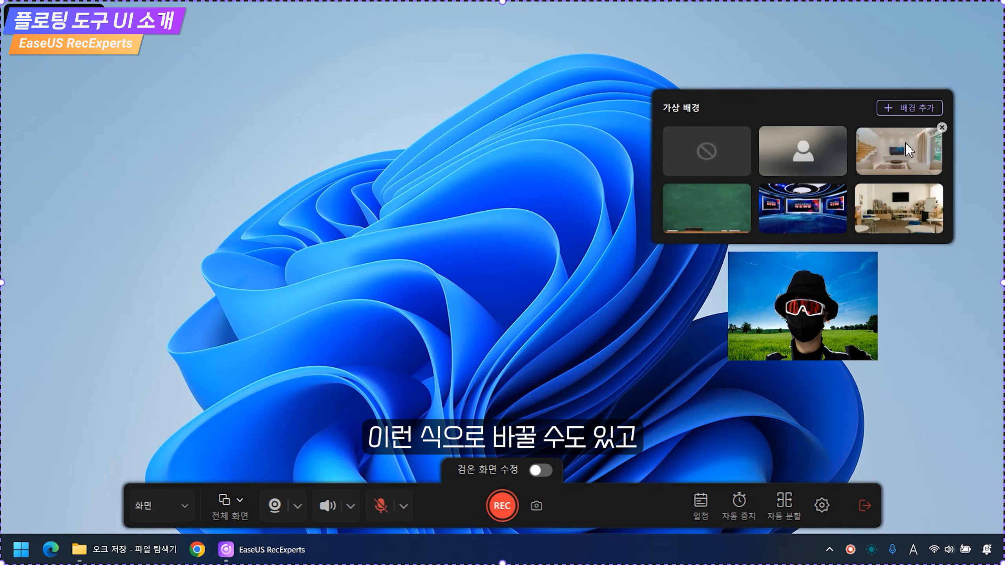
{"action": "left_click", "coordinate": [920, 111]}
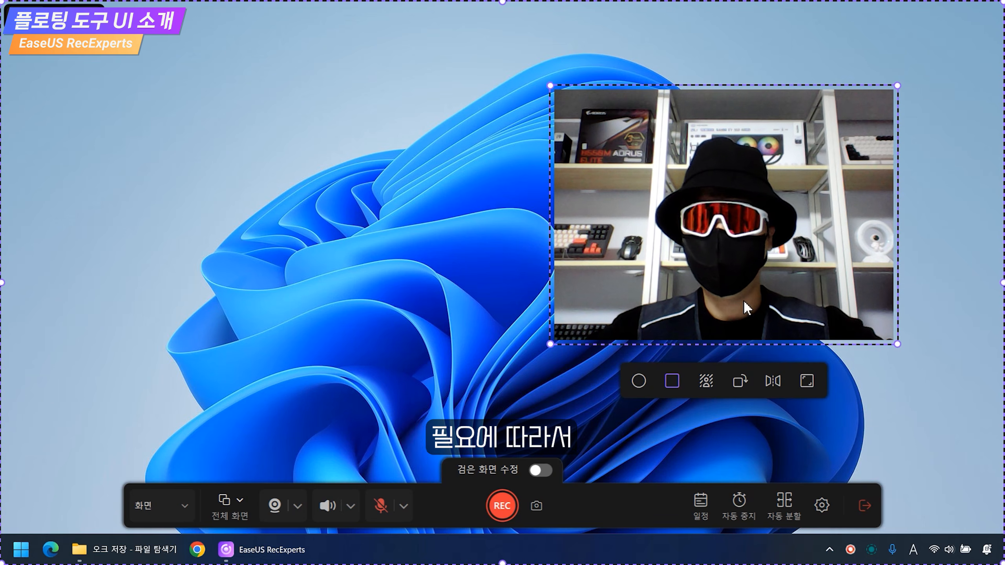
Step: Rotate the webcam image through a full turn in 90° increments
{"action": "left_click", "coordinate": [738, 381]}
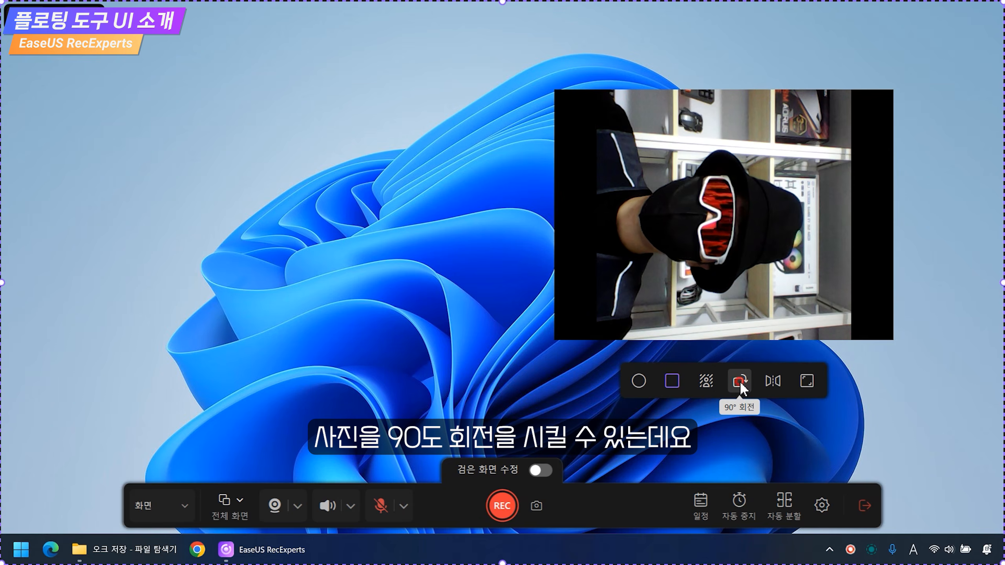
{"action": "left_click", "coordinate": [740, 385]}
{"action": "left_click", "coordinate": [740, 385]}
{"action": "left_click", "coordinate": [740, 384]}
Step: Mirror the webcam image horizontally and back, and open its resolution options
{"action": "left_click", "coordinate": [773, 390]}
{"action": "left_click", "coordinate": [773, 390]}
{"action": "left_click", "coordinate": [772, 385]}
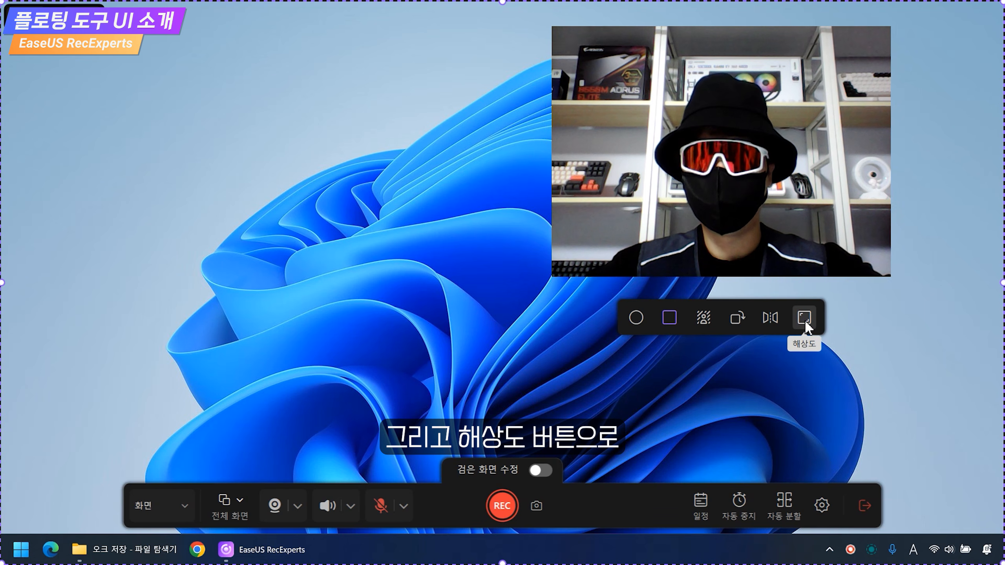
{"action": "left_click", "coordinate": [805, 321]}
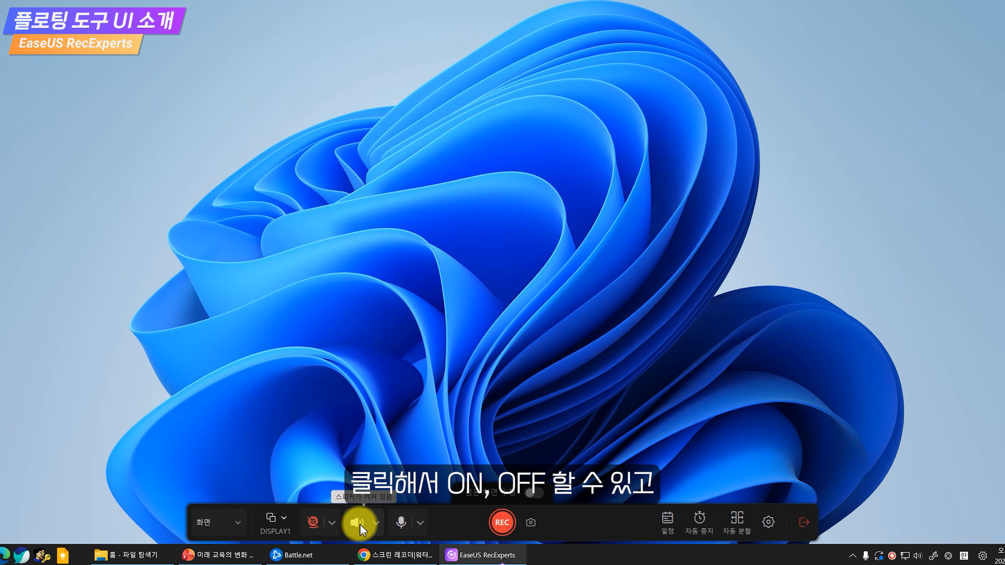
Step: Raise the speaker recording volume for the default Realtek device and adjust the microphone level
{"action": "left_click", "coordinate": [375, 523]}
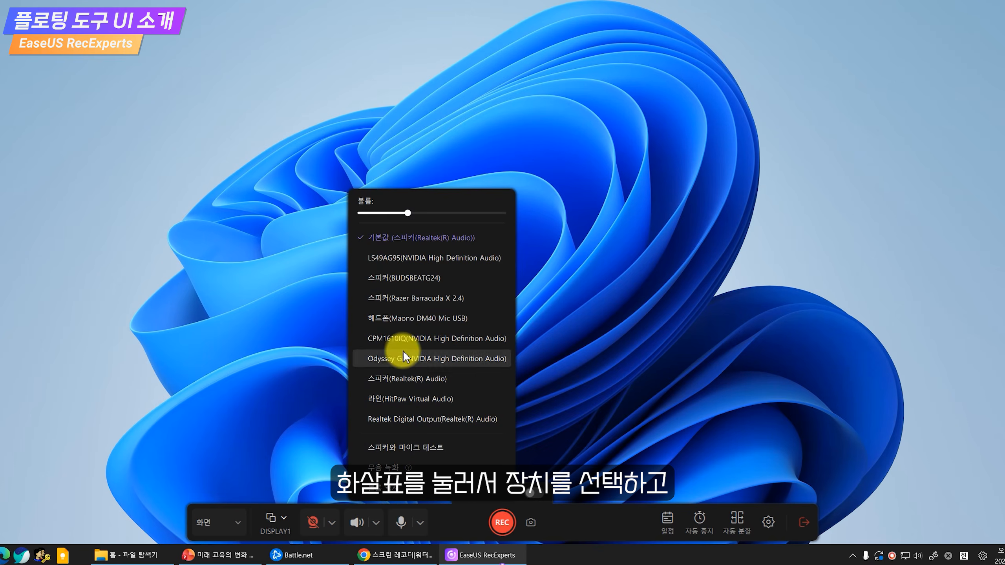
{"action": "left_click_drag", "start_coordinate": [408, 214], "coordinate": [431, 215]}
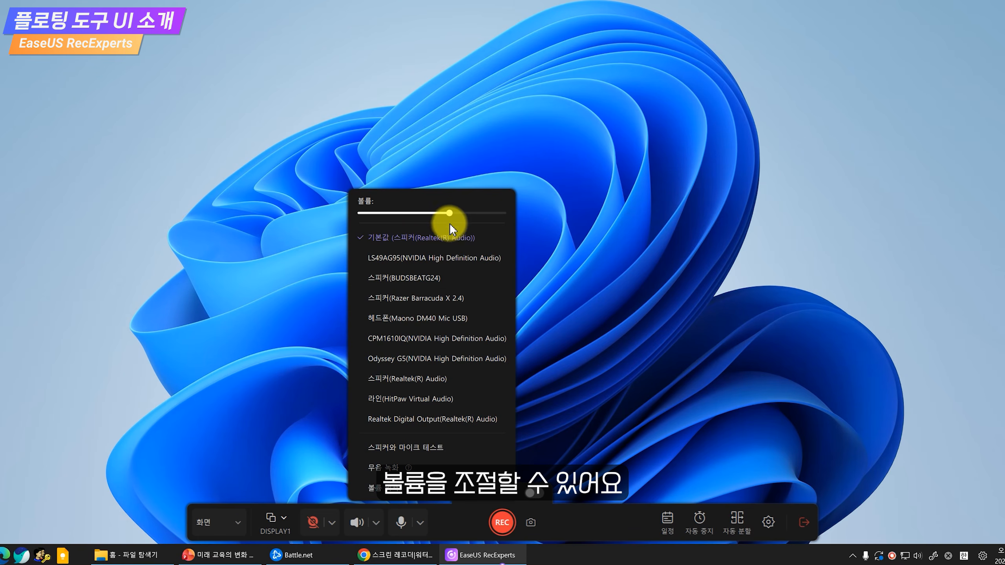
{"action": "left_click", "coordinate": [397, 527]}
{"action": "left_click_drag", "start_coordinate": [540, 282], "coordinate": [474, 282]}
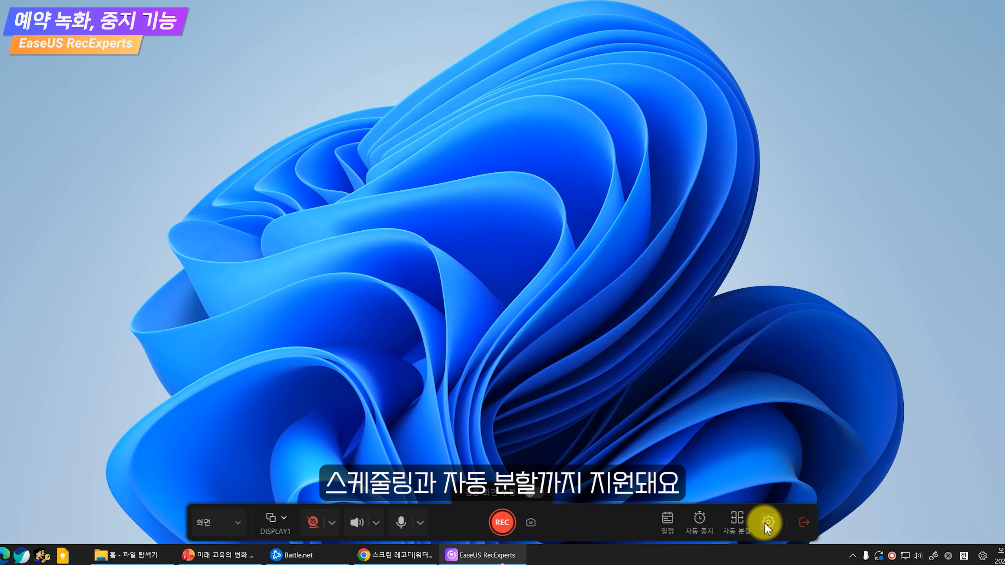
{"action": "left_click", "coordinate": [666, 520]}
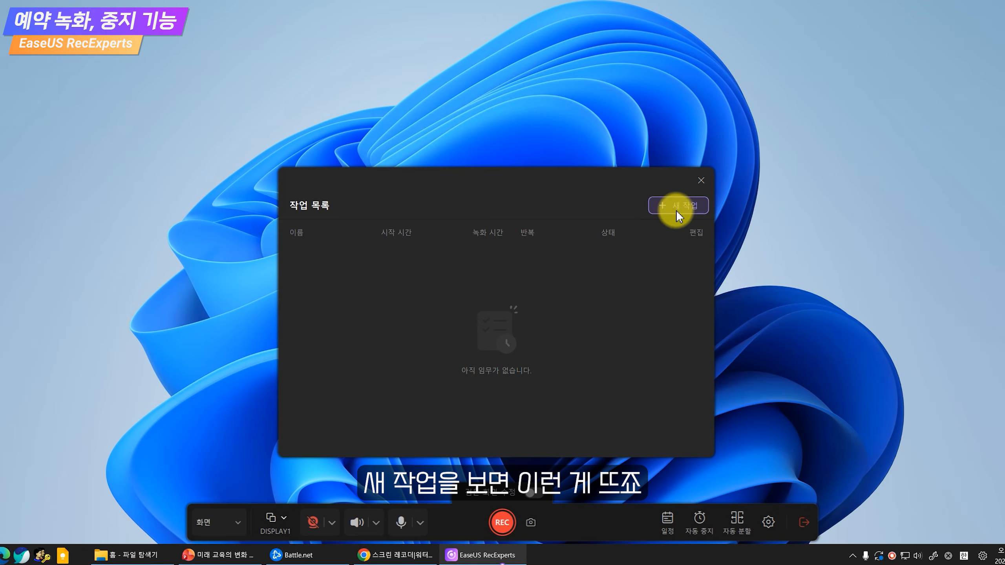
{"action": "left_click", "coordinate": [675, 211]}
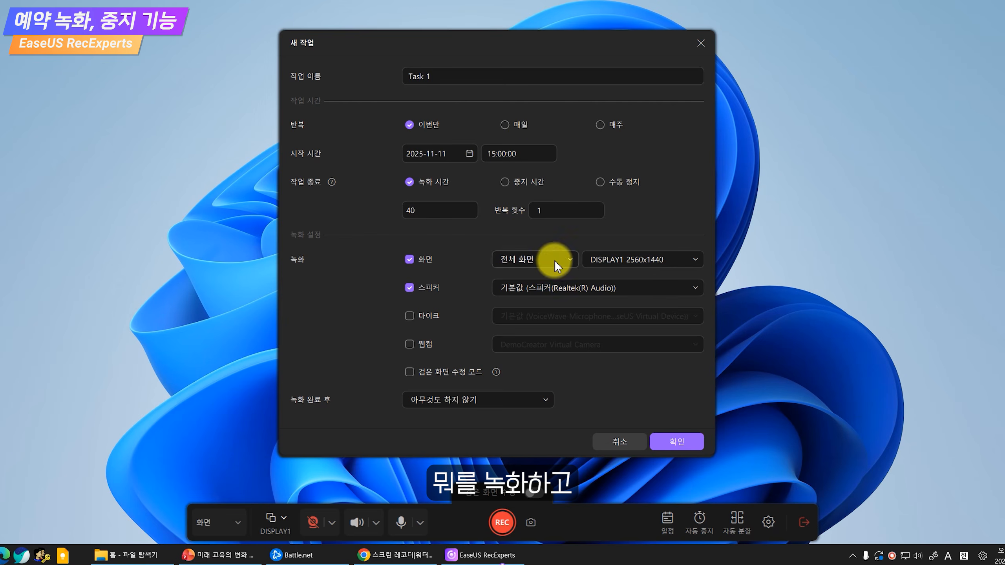
{"action": "left_click", "coordinate": [463, 404]}
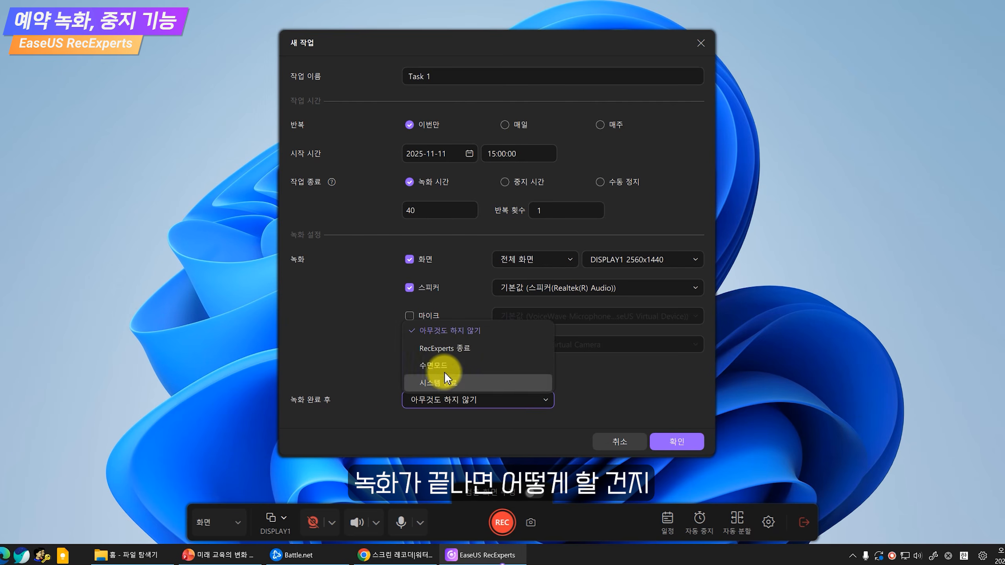
{"action": "left_click", "coordinate": [618, 399]}
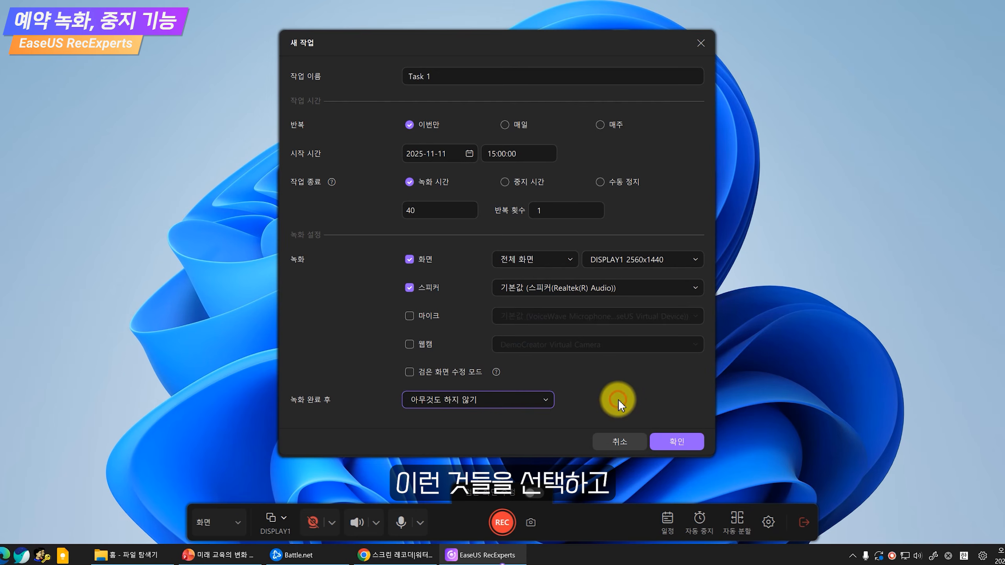
{"action": "left_click", "coordinate": [677, 440]}
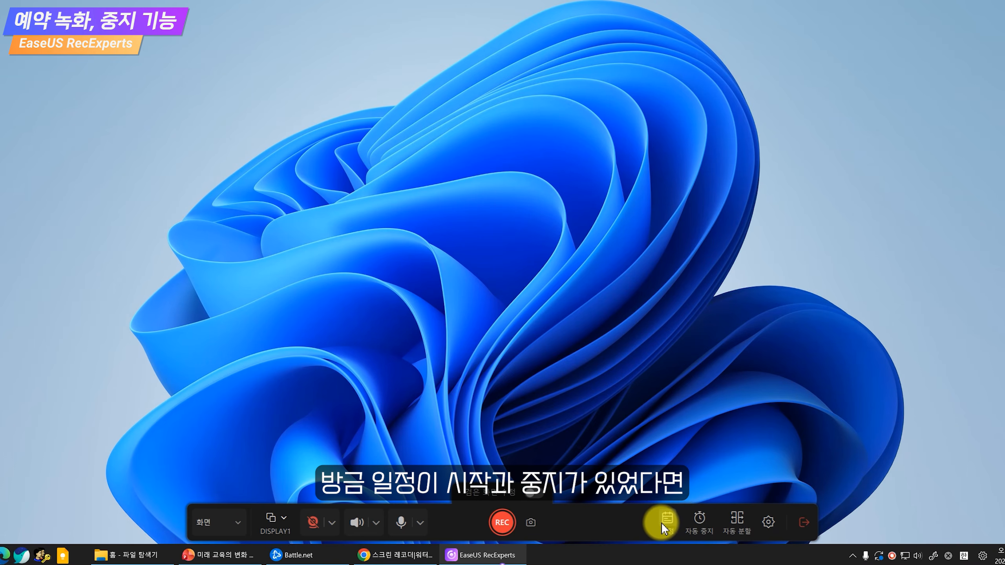
{"action": "left_click", "coordinate": [697, 525]}
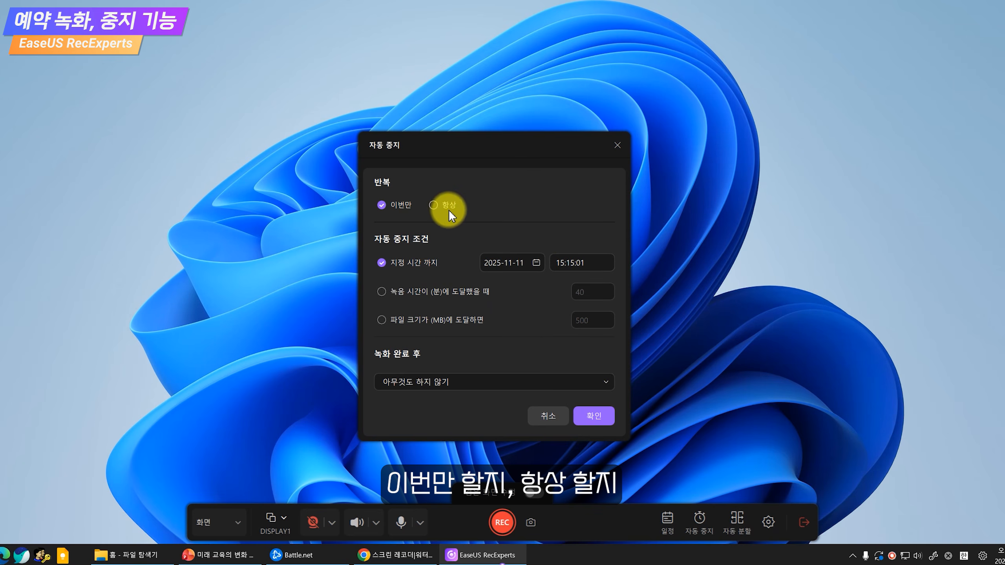
{"action": "left_click", "coordinate": [435, 382]}
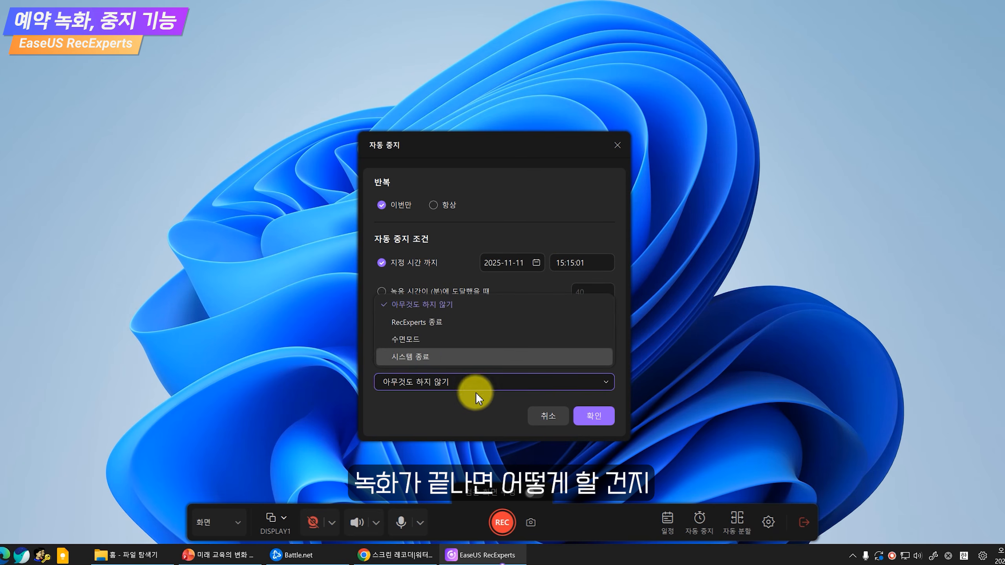
{"action": "left_click", "coordinate": [494, 413]}
{"action": "left_click", "coordinate": [591, 417]}
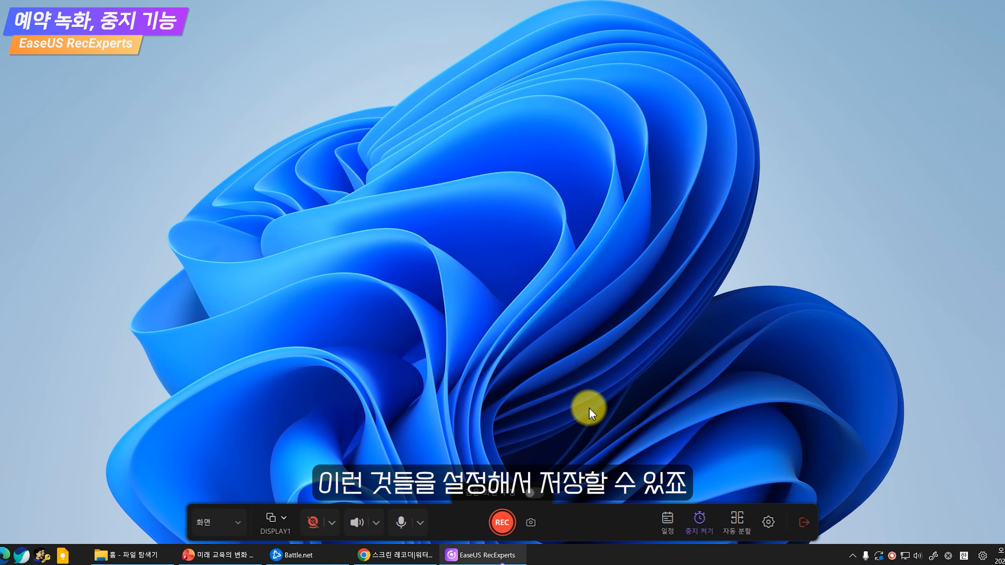
Step: Turn off automatic stopping of the recording
{"action": "left_click", "coordinate": [700, 517]}
{"action": "left_click", "coordinate": [387, 370]}
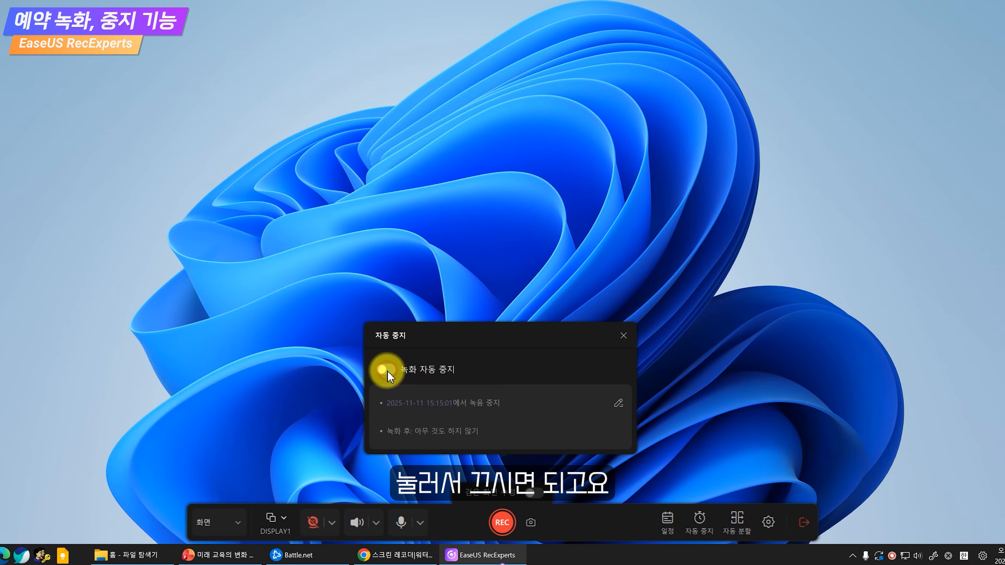
{"action": "left_click", "coordinate": [591, 417]}
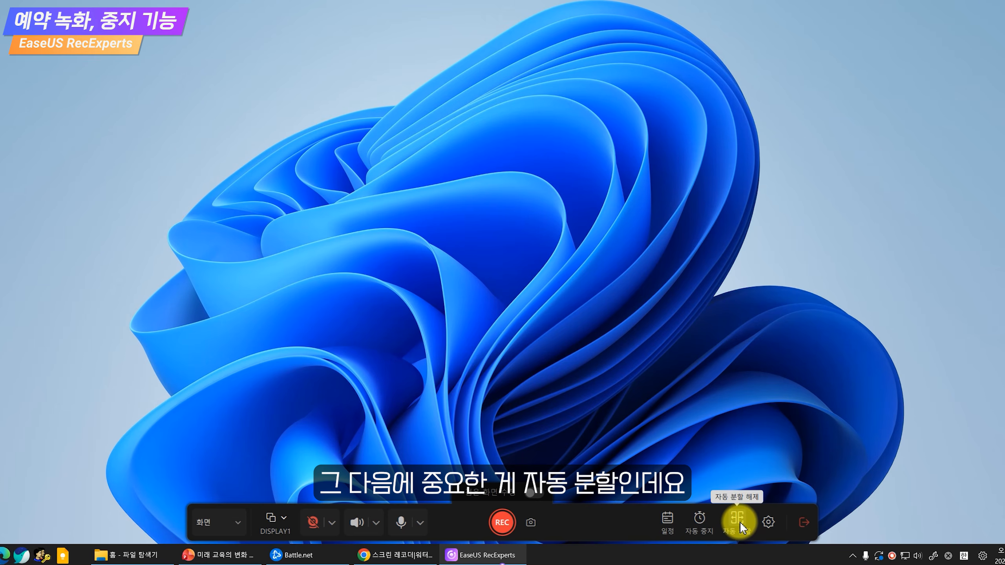
Step: Configure automatic splitting to apply always (항상), based on a recording time of 40 minutes
{"action": "left_click", "coordinate": [743, 527]}
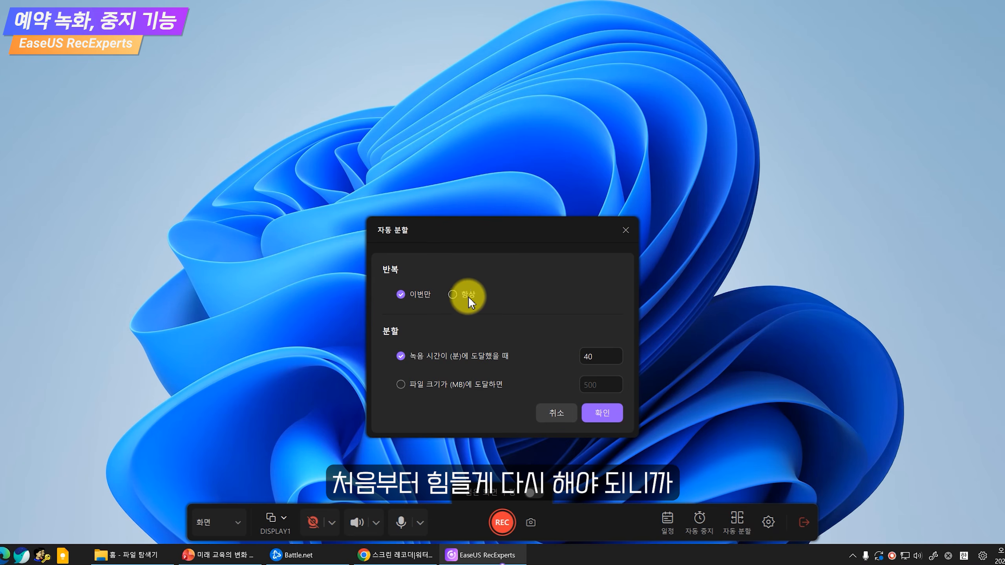
{"action": "left_click", "coordinate": [495, 358]}
{"action": "left_click", "coordinate": [468, 295]}
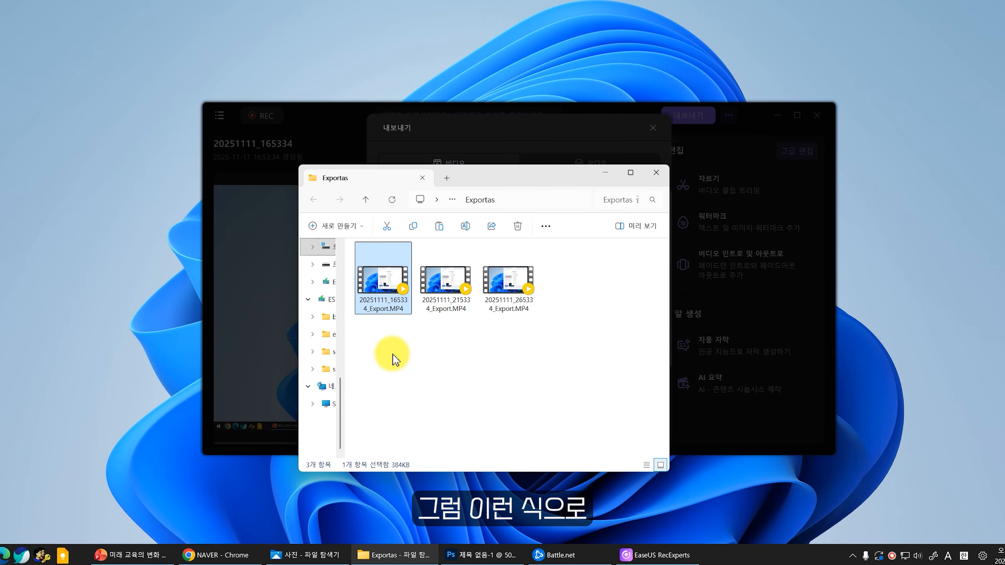
Step: Select the exported MP4 clips in the Exportas folder to examine the split files
{"action": "left_click", "coordinate": [444, 296]}
{"action": "left_click", "coordinate": [490, 283]}
{"action": "left_click_drag", "start_coordinate": [597, 315], "coordinate": [544, 269]}
{"action": "left_click_drag", "start_coordinate": [541, 343], "coordinate": [365, 272]}
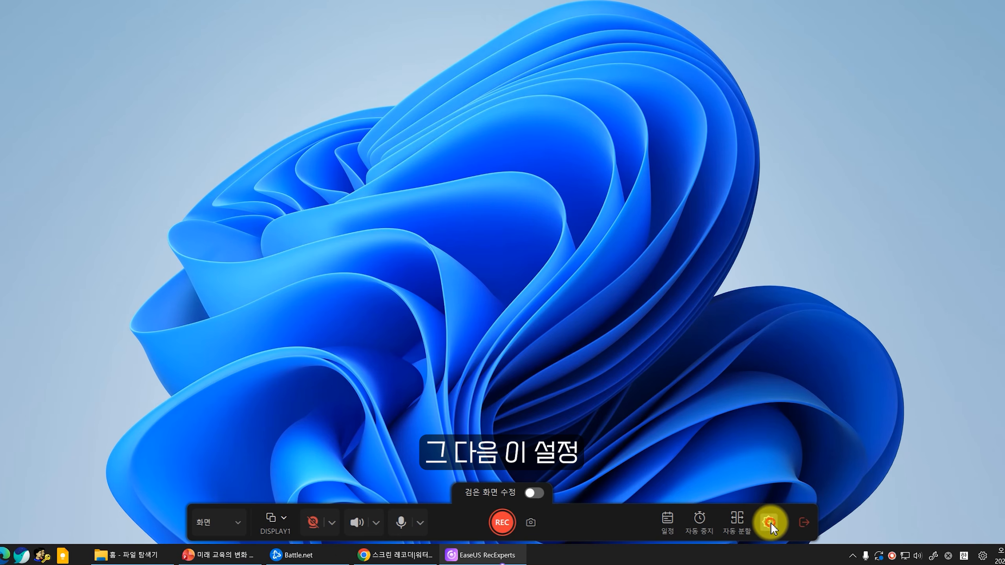
Step: Open the recorder's settings and look through the available options
{"action": "left_click", "coordinate": [770, 522]}
{"action": "scroll", "coordinate": [573, 240], "scroll_direction": "down", "scroll_amount": 5}
{"action": "scroll", "coordinate": [573, 240], "scroll_direction": "down", "scroll_amount": 3}
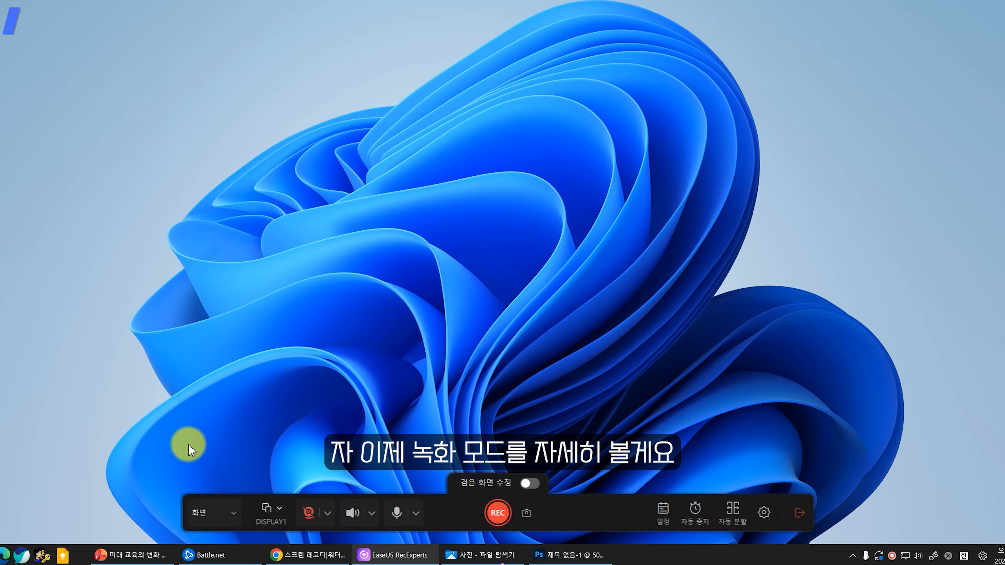
Step: Set the recording mode to 화면 and pick the display to record among the 전체 화면 options
{"action": "left_click", "coordinate": [214, 513]}
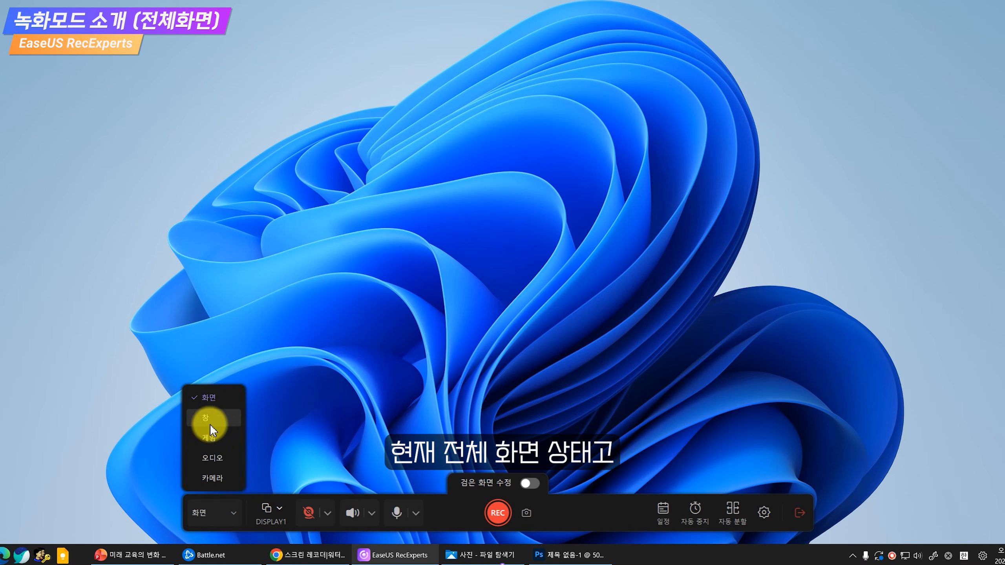
{"action": "left_click", "coordinate": [211, 397]}
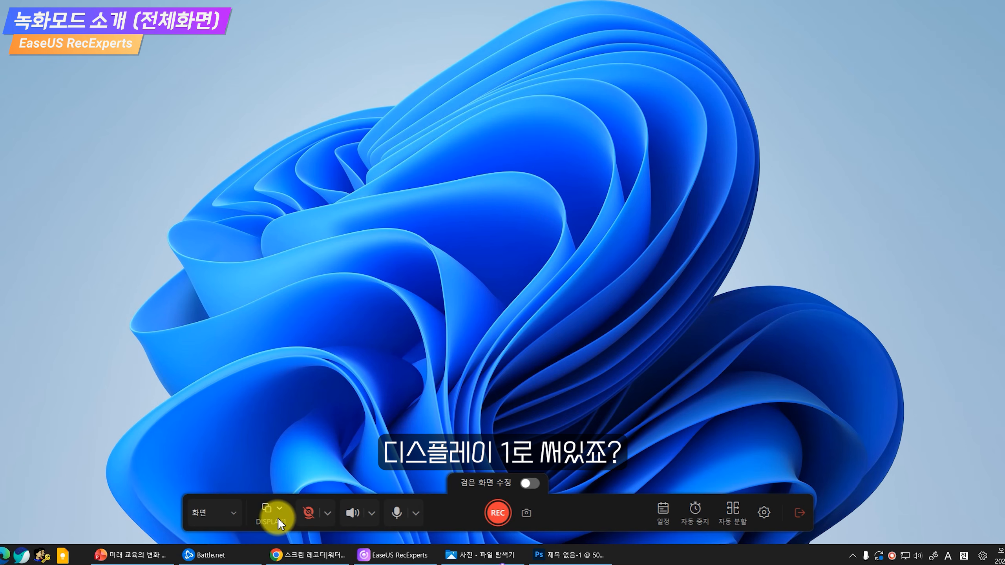
{"action": "left_click", "coordinate": [278, 514]}
{"action": "mouse_move", "coordinate": [323, 365]}
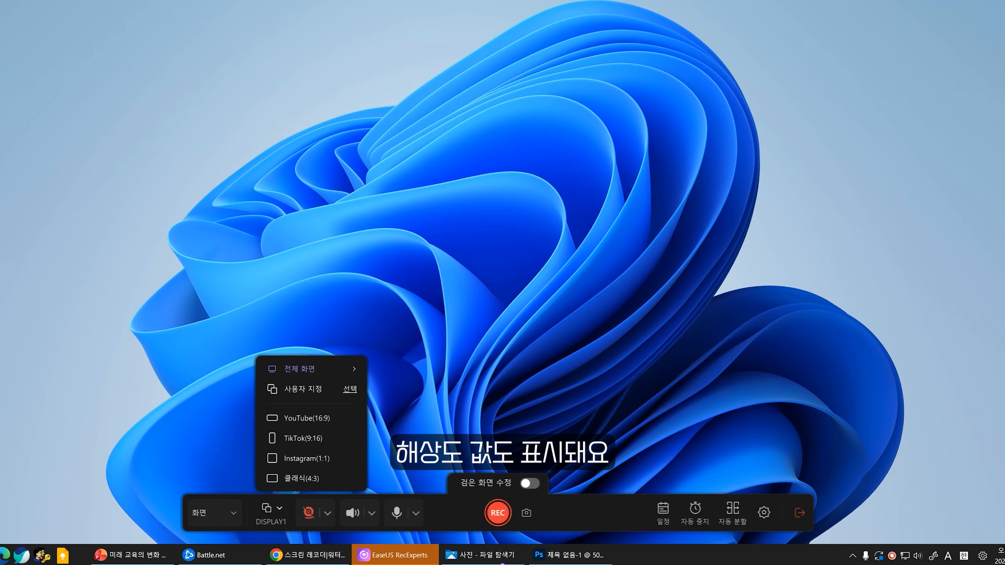
{"action": "left_click", "coordinate": [428, 375]}
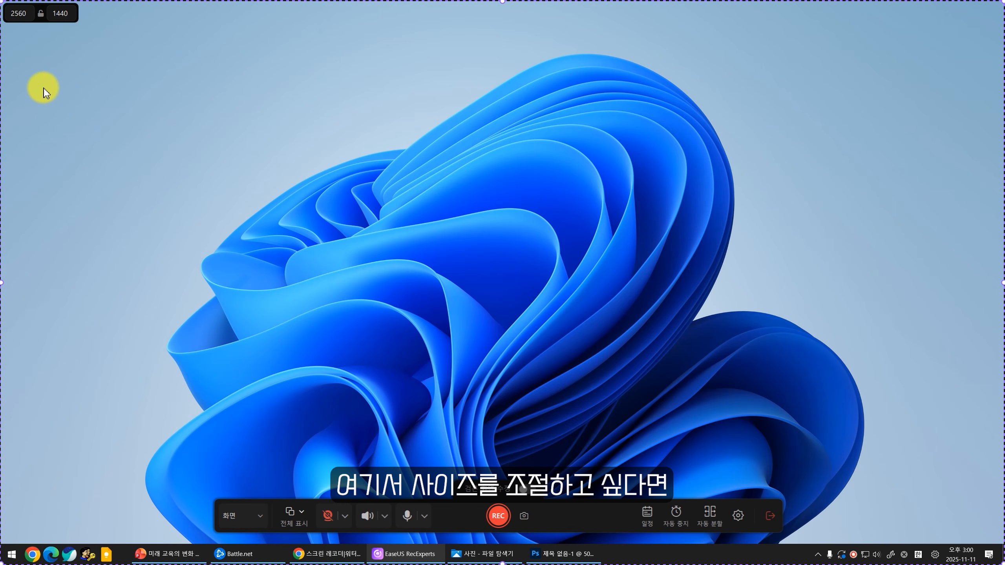
Step: Shrink the recording area from its corners, and set a custom area (사용자 지정) matching the 사진 folder window
{"action": "left_click_drag", "start_coordinate": [3, 4], "coordinate": [115, 84]}
{"action": "left_click_drag", "start_coordinate": [1003, 563], "coordinate": [757, 423]}
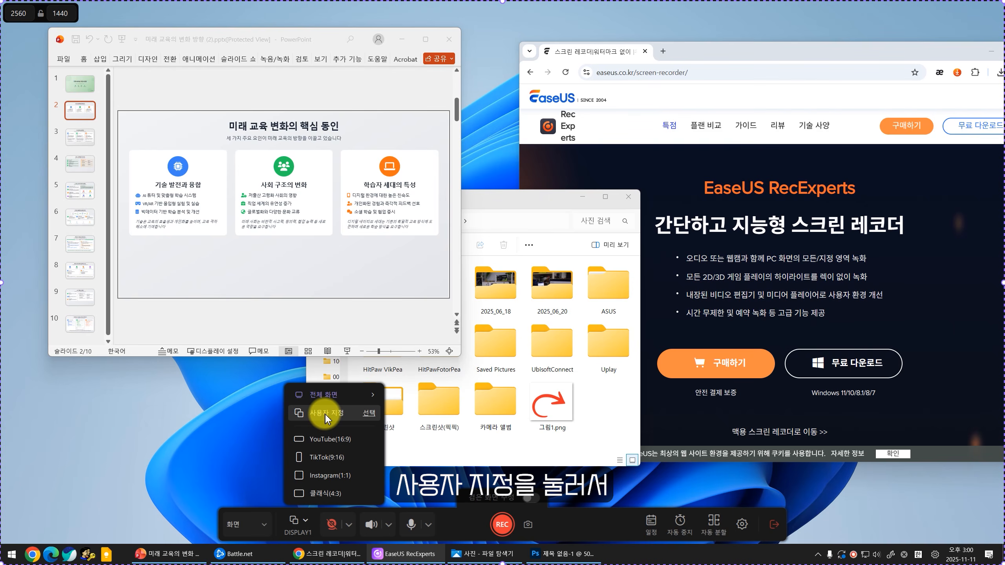
{"action": "left_click", "coordinate": [326, 417]}
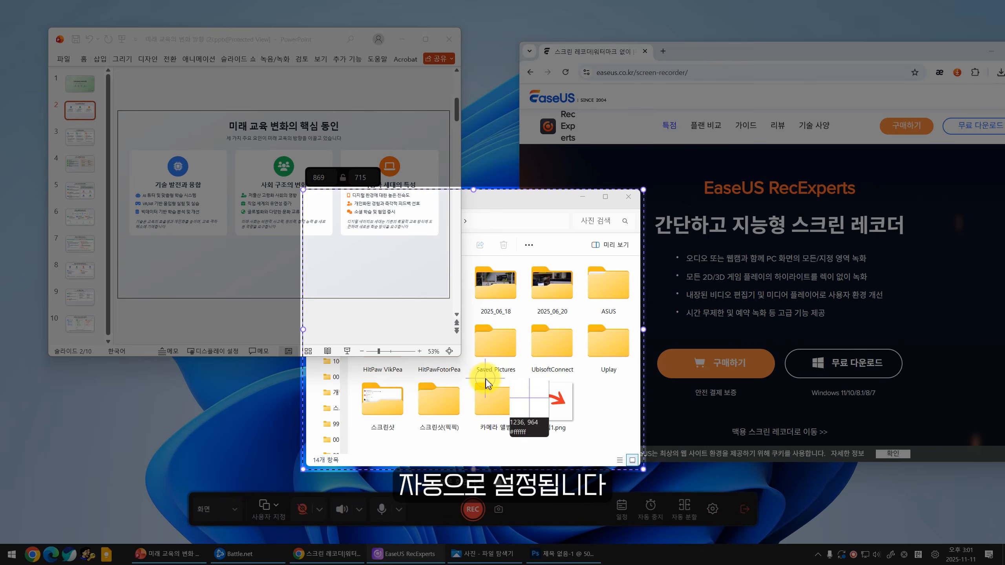
{"action": "left_click", "coordinate": [471, 329]}
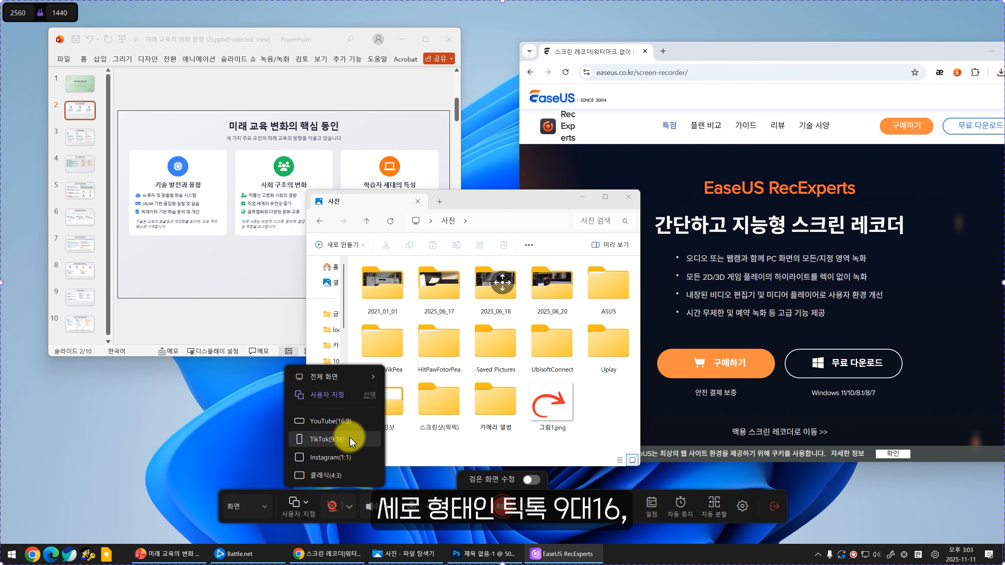
Step: Apply the TikTok(9:16), Instagram(1:1) and 클래식(4:3) aspect-ratio presets to the recording area
{"action": "left_click", "coordinate": [350, 439]}
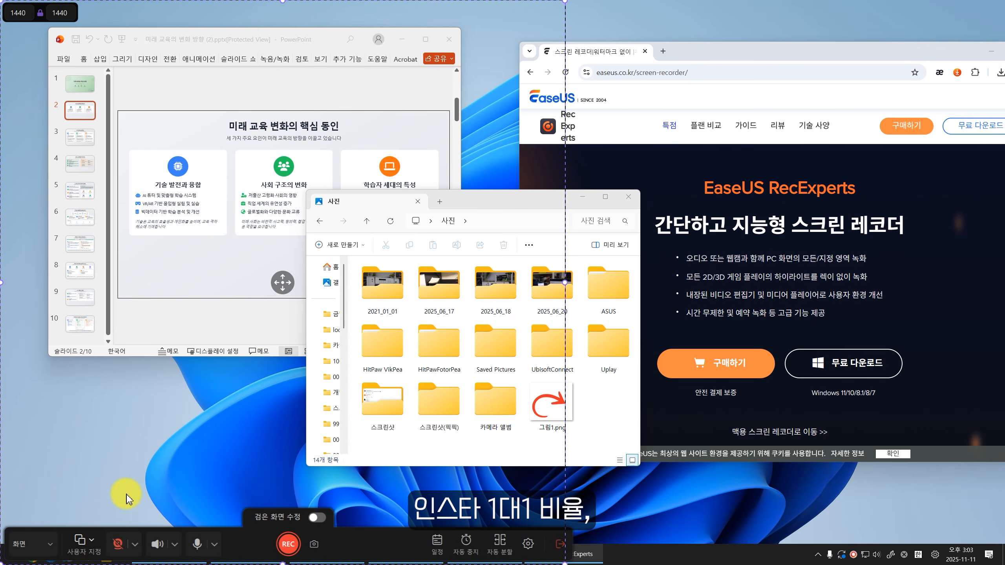
{"action": "left_click", "coordinate": [83, 543]}
{"action": "left_click", "coordinate": [116, 520]}
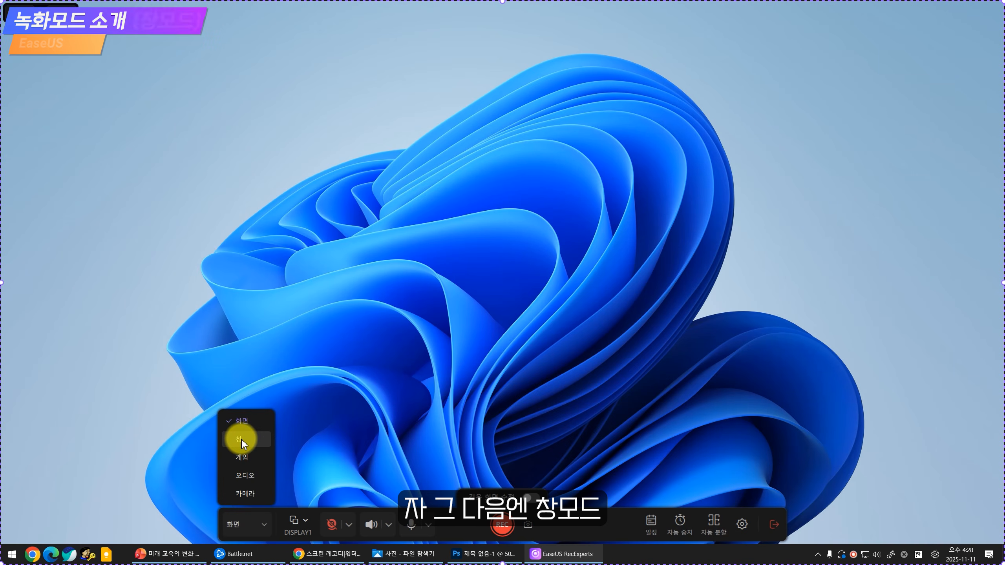
Step: Set the recording mode to 창 with the PowerPoint presentation as target, and widen its window slightly
{"action": "left_click", "coordinate": [241, 438]}
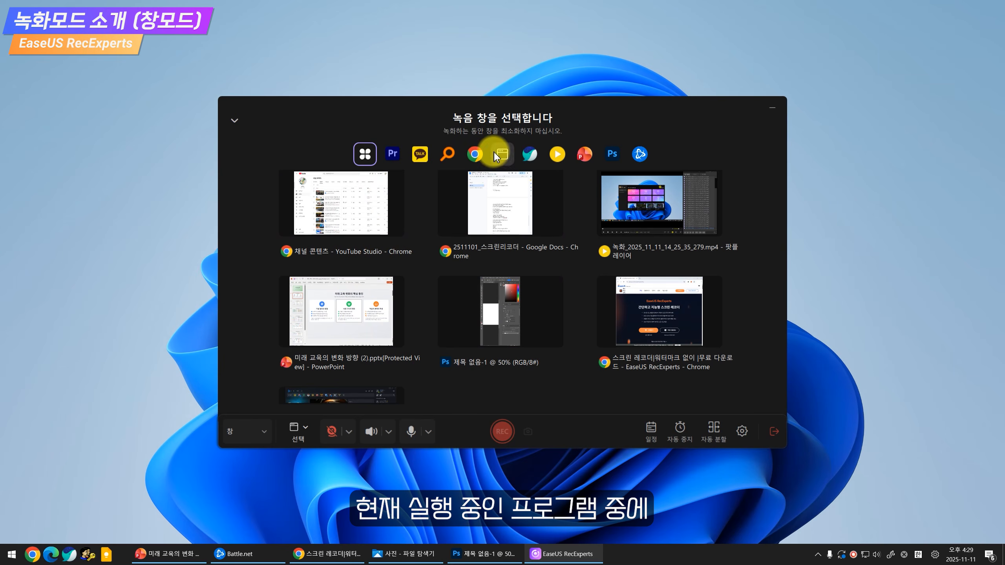
{"action": "left_click", "coordinate": [343, 329]}
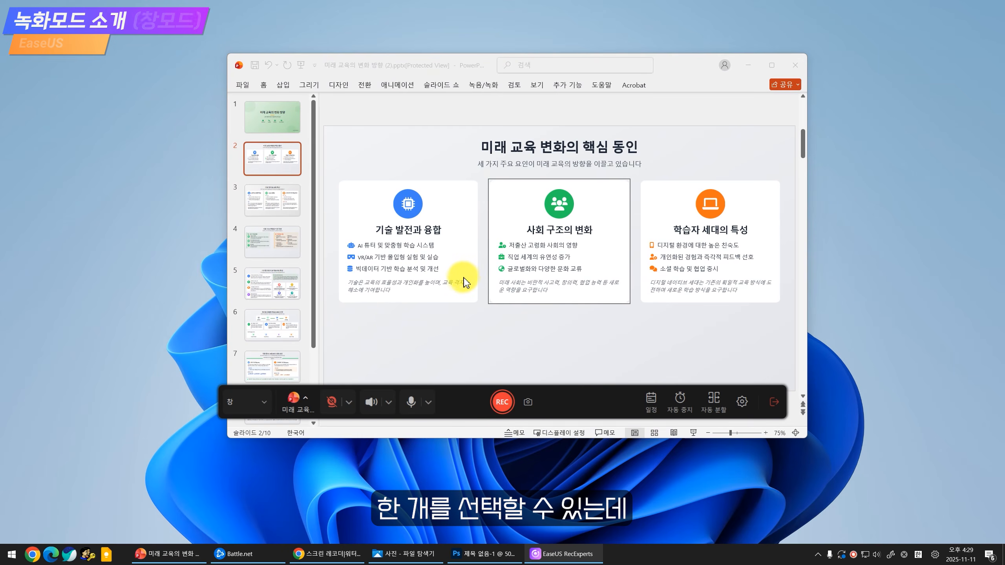
{"action": "left_click_drag", "start_coordinate": [229, 437], "coordinate": [200, 440]}
Step: Set the recording mode to 게임 and choose the Brood War window as the game to record
{"action": "left_click", "coordinate": [249, 471]}
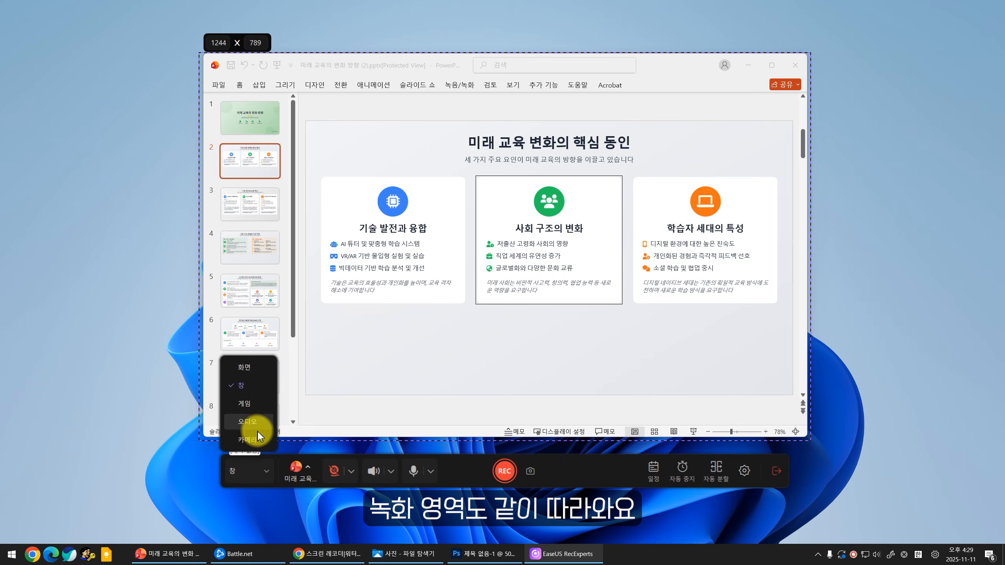
{"action": "left_click", "coordinate": [264, 410]}
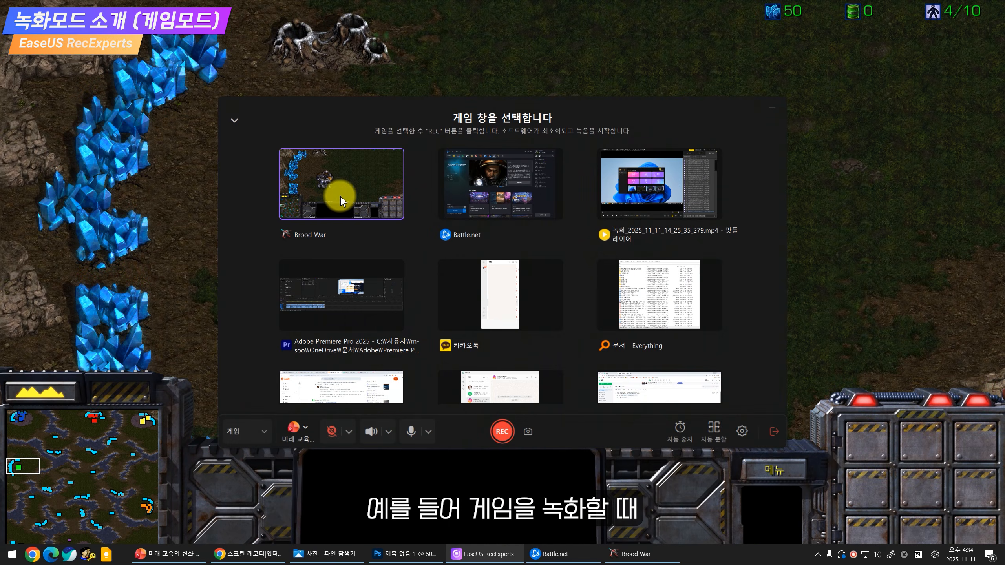
{"action": "left_click", "coordinate": [341, 196]}
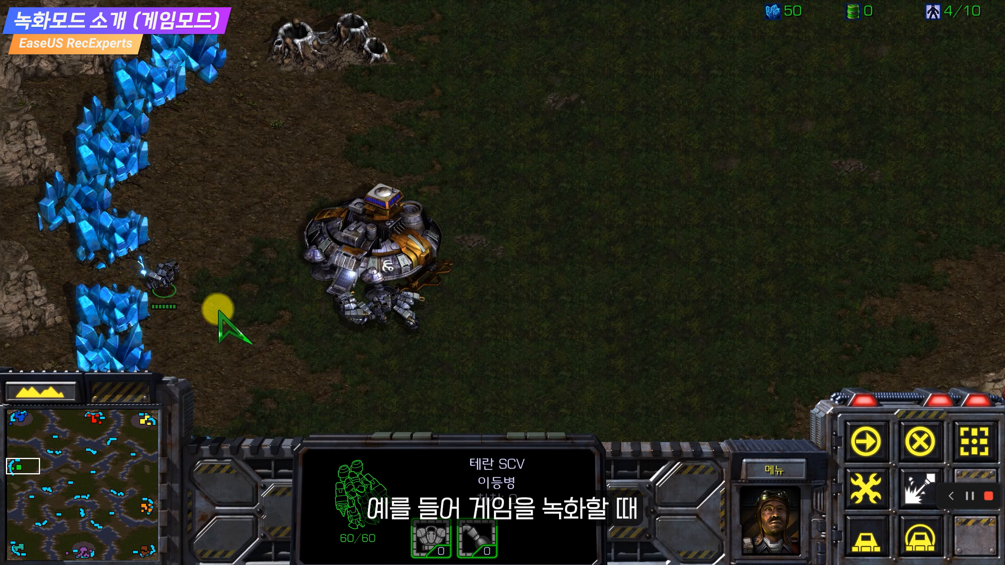
Step: Switch from the game to Chrome while recording, open a new tab and enter 스타크래프트 in the NAVER search
{"action": "key", "text": "alt+Tab"}
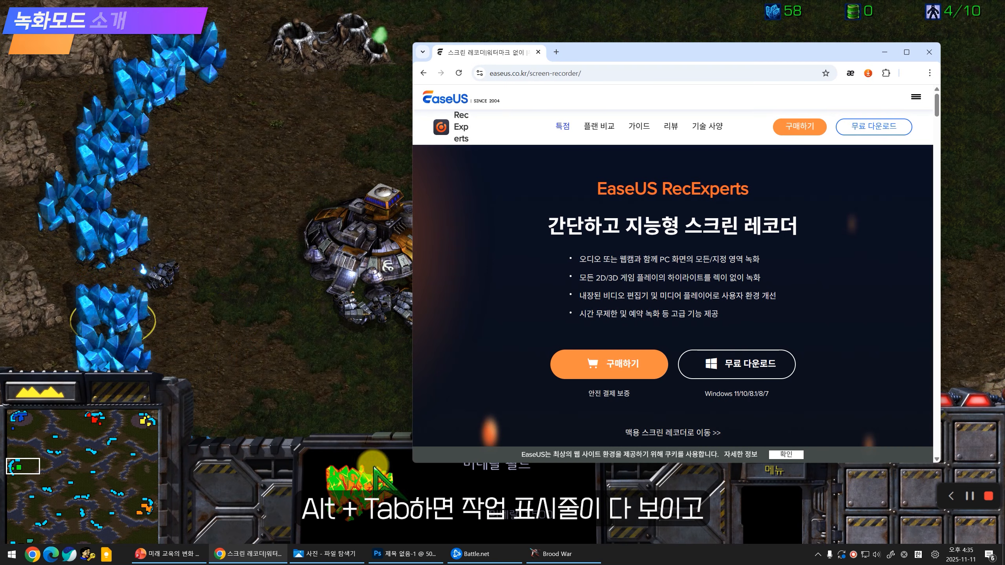
{"action": "key", "text": "ctrl+t"}
{"action": "type", "text": "스타크래프트"}
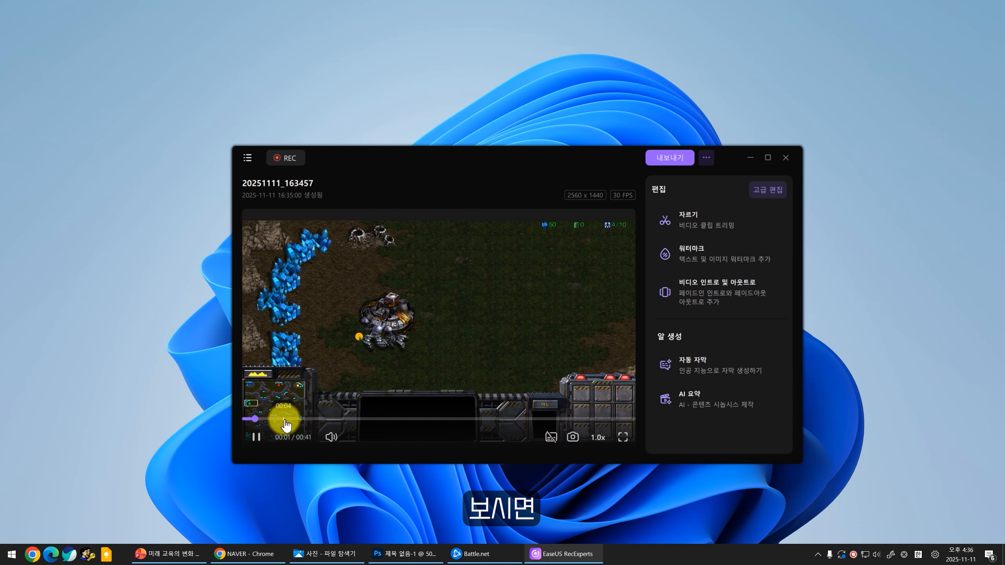
Step: Skip ahead through the recorded game clip to examine what was captured
{"action": "left_click", "coordinate": [472, 420]}
{"action": "left_click", "coordinate": [538, 420]}
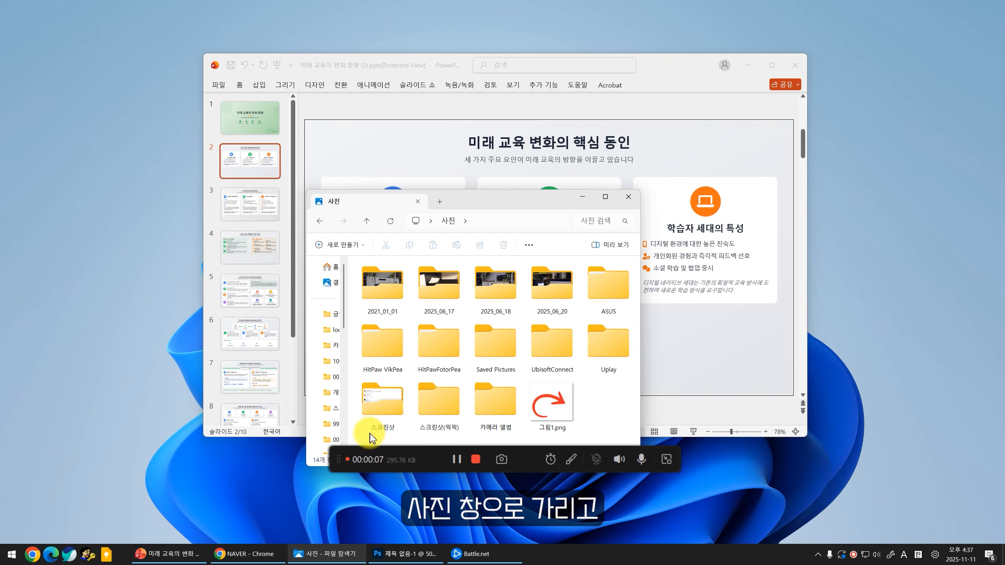
Step: Bring Photoshop to the front while the presentation window is being recorded, and stop the recording
{"action": "left_click", "coordinate": [396, 554]}
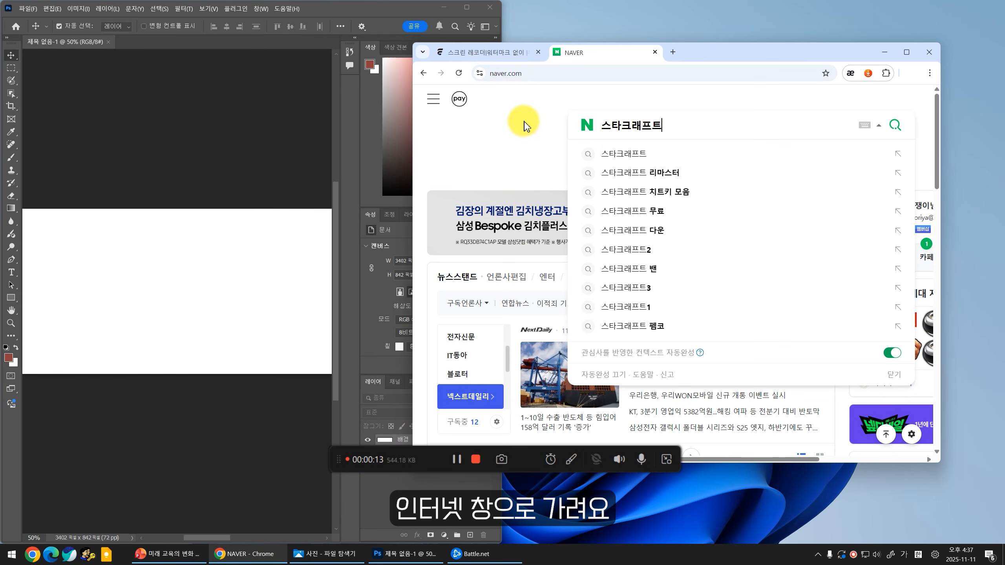
{"action": "left_click", "coordinate": [475, 461]}
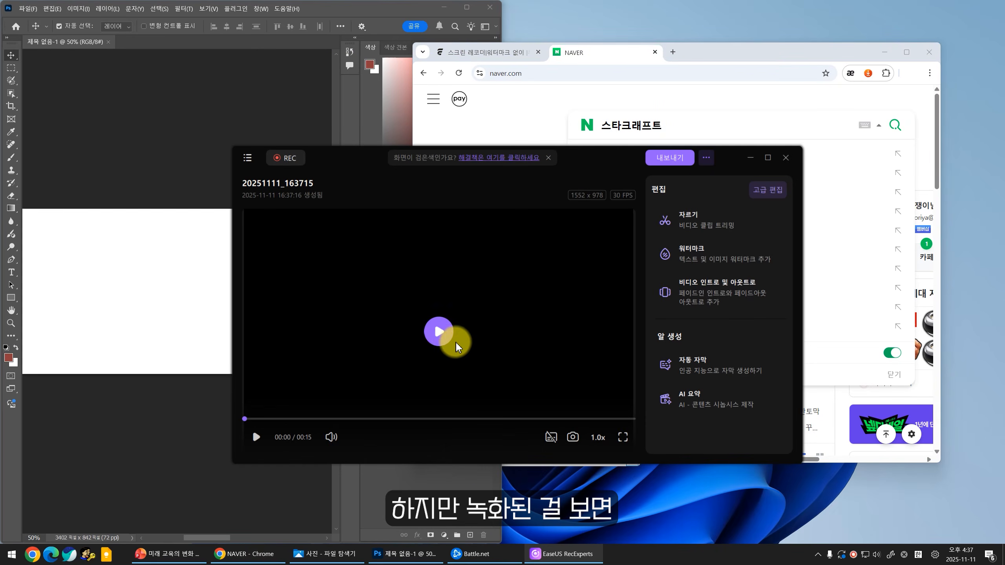
Step: Play the presentation window recording and skip ahead through it to examine the captured content
{"action": "left_click", "coordinate": [447, 338]}
{"action": "left_click", "coordinate": [474, 420]}
{"action": "left_click", "coordinate": [491, 421]}
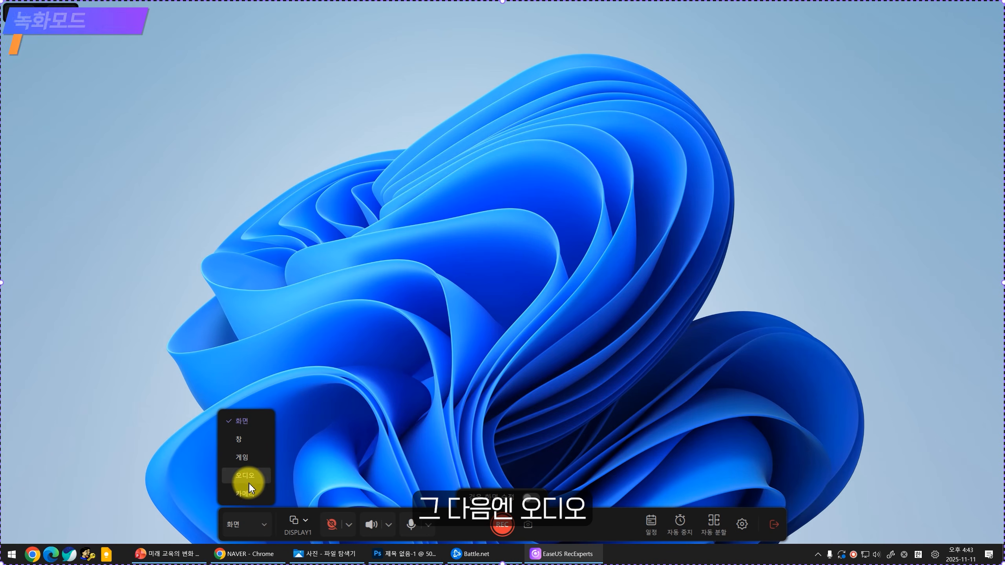
Step: Set the recording mode to 오디오 and turn on both the system sound and the microphone
{"action": "left_click", "coordinate": [247, 479]}
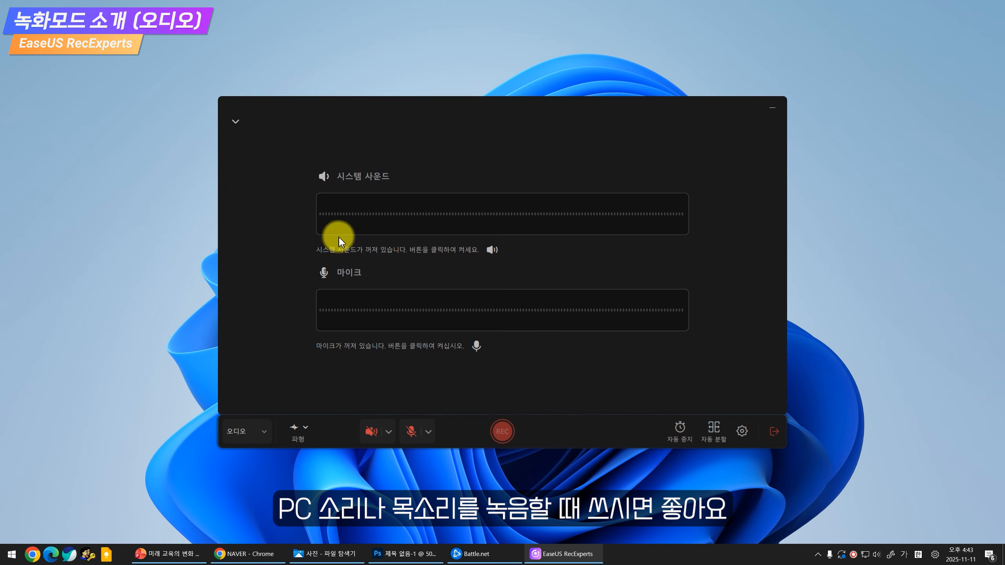
{"action": "left_click", "coordinate": [371, 432]}
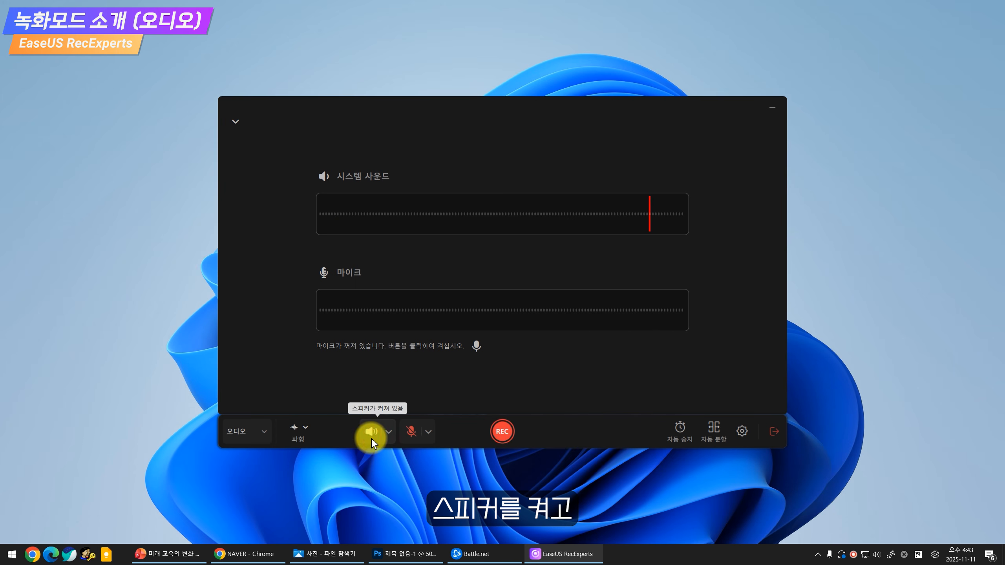
{"action": "left_click", "coordinate": [414, 433]}
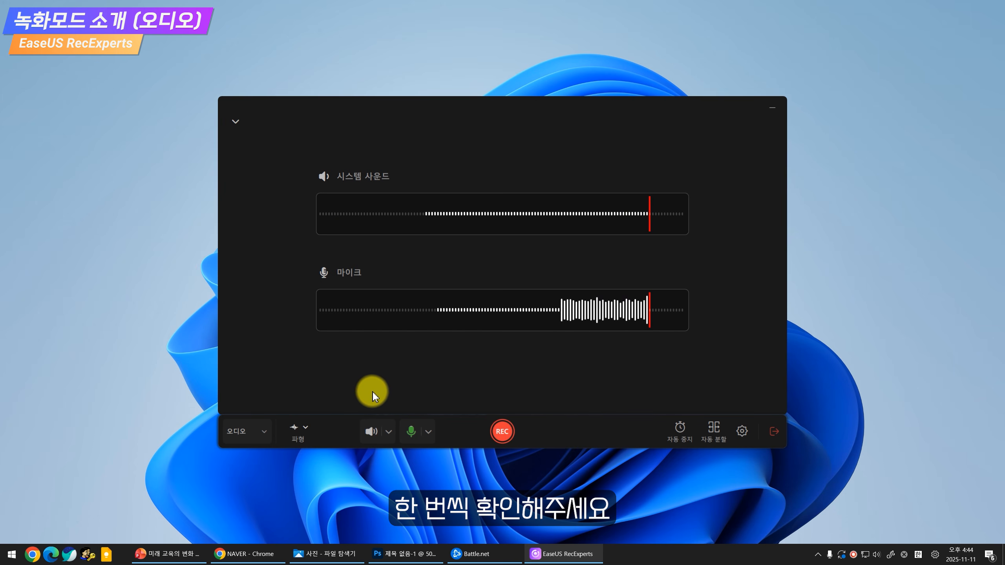
Step: Record a short audio clip, stop it and export the result
{"action": "left_click", "coordinate": [501, 432]}
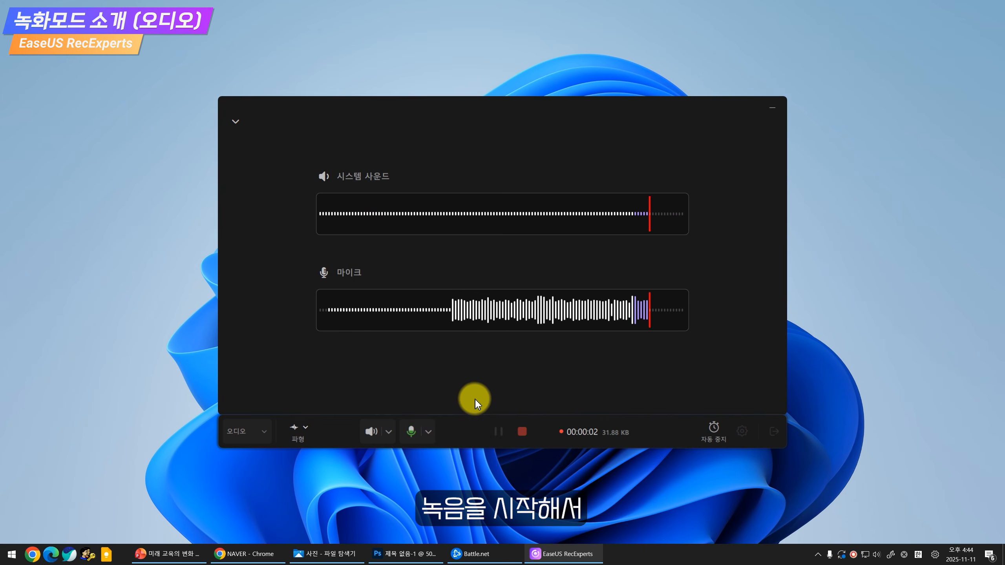
{"action": "left_click", "coordinate": [521, 432]}
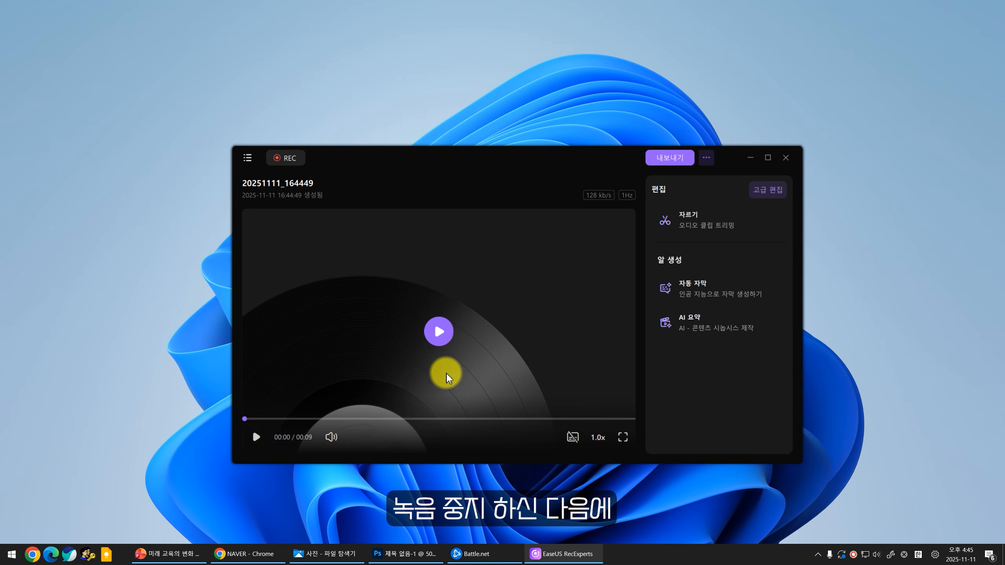
{"action": "left_click", "coordinate": [678, 163]}
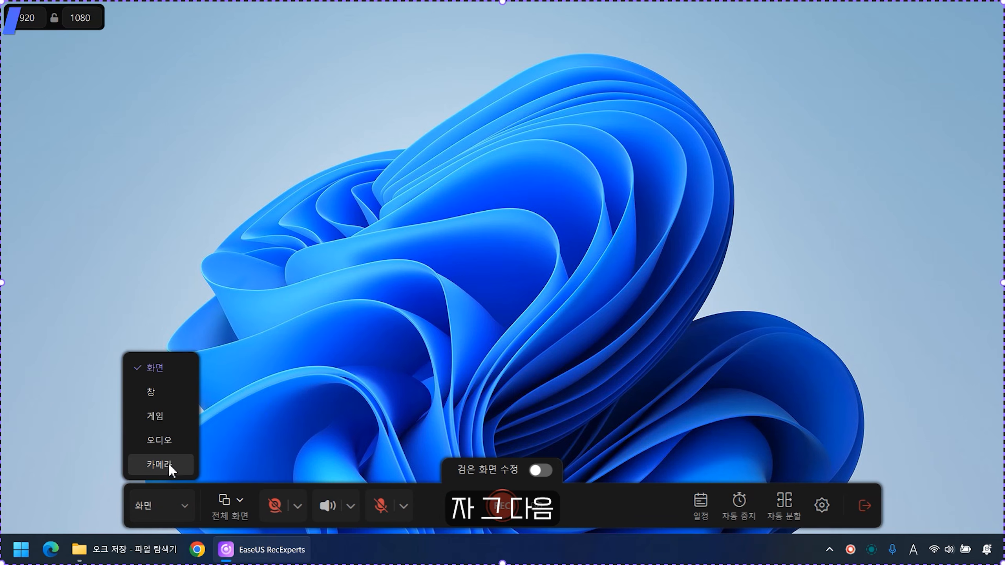
Step: Set the recording mode to 카메라, and turn on the black screen fix (검은 화면 수정) for the screen recording
{"action": "left_click", "coordinate": [170, 465]}
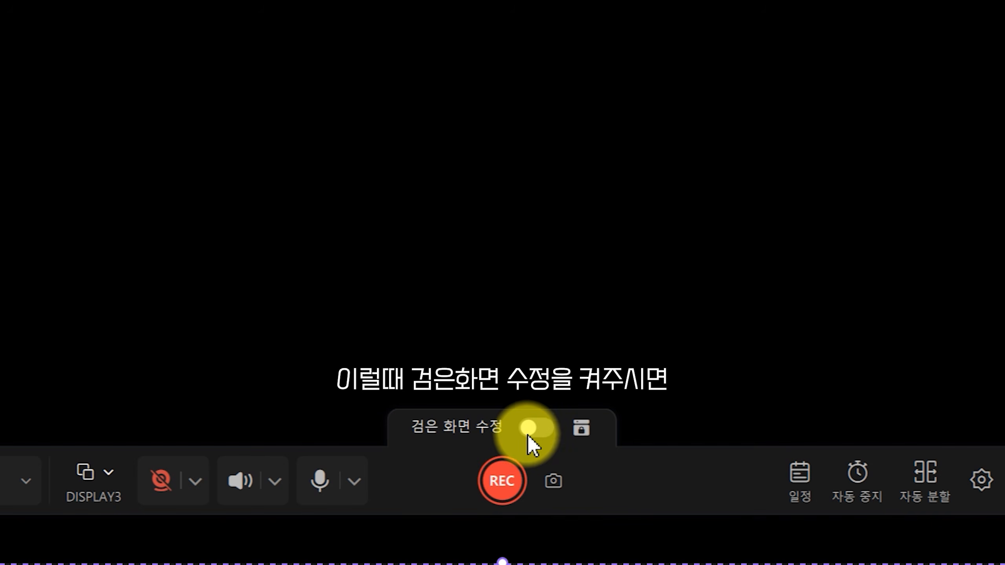
{"action": "left_click", "coordinate": [530, 430]}
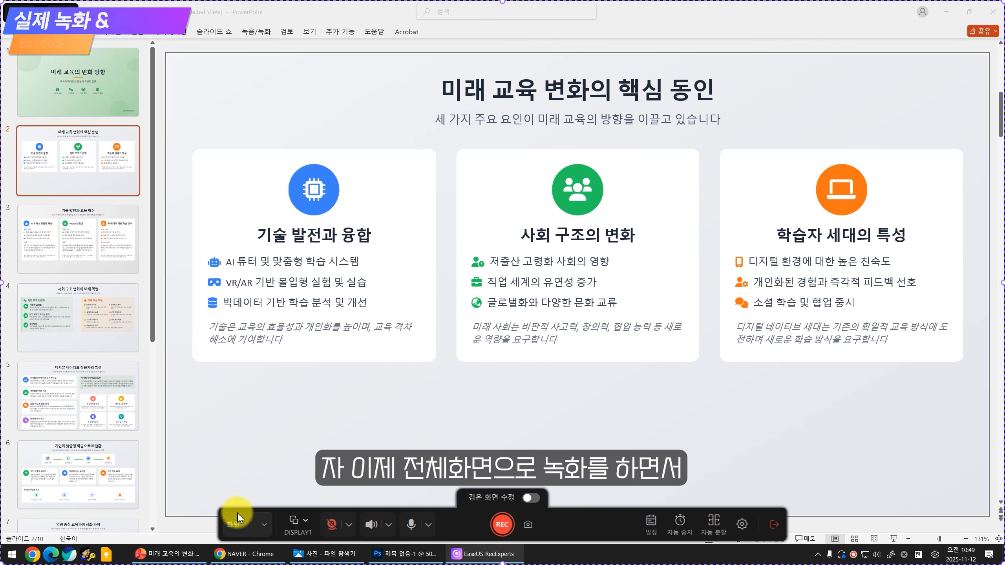
Step: Start pen annotation in the screen recording and draw a red check mark and star around the heading 기술 발전과 융합
{"action": "left_click", "coordinate": [244, 523]}
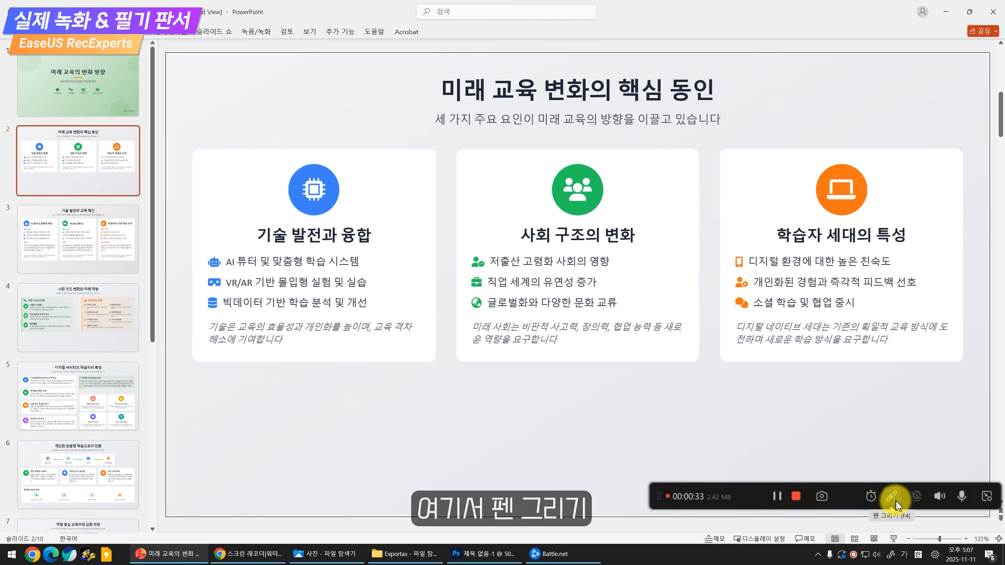
{"action": "left_click", "coordinate": [896, 505]}
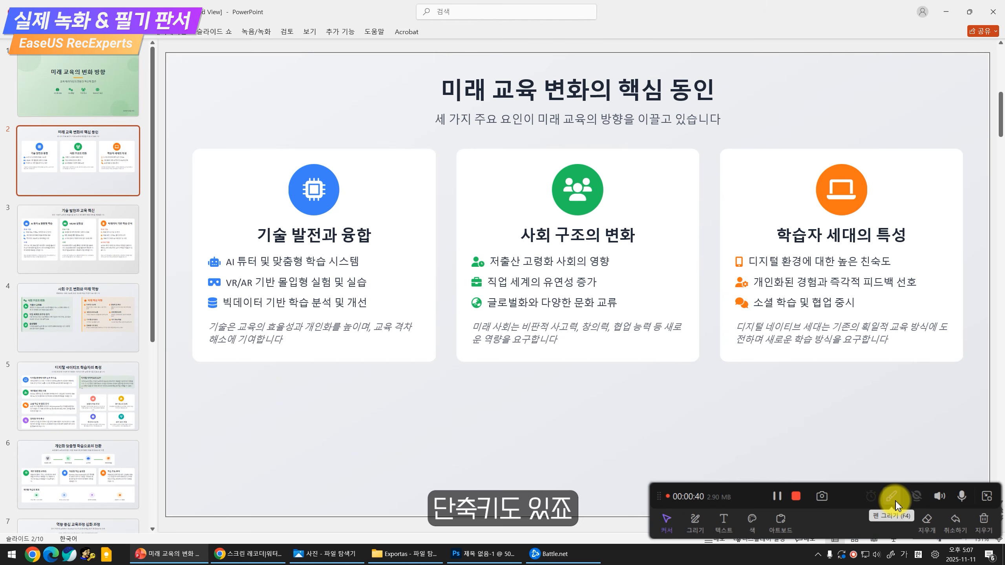
{"action": "left_click", "coordinate": [695, 521]}
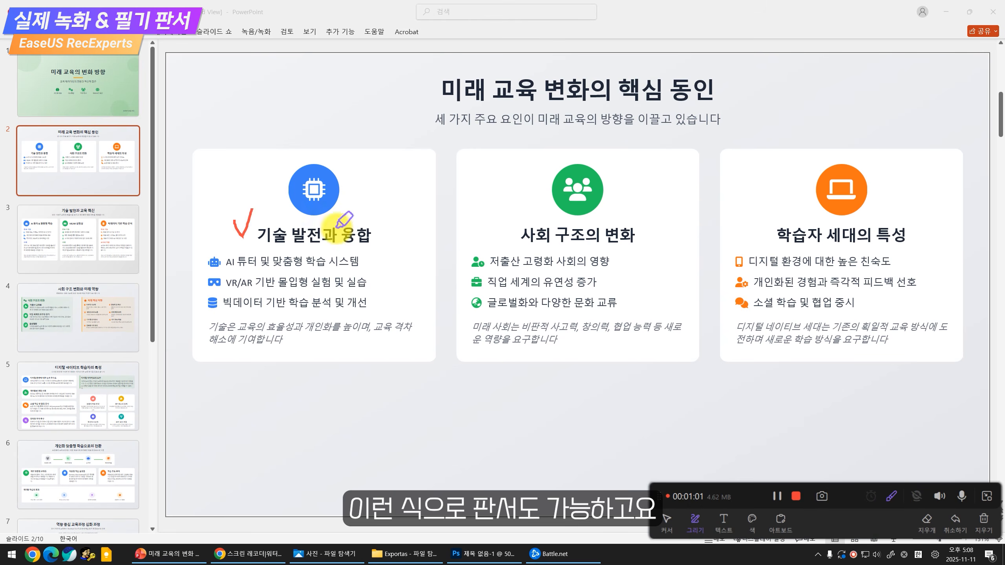
{"action": "mouse_move", "coordinate": [386, 225]}
{"action": "left_mouse_down"}
{"action": "mouse_move", "coordinate": [410, 236]}
{"action": "mouse_move", "coordinate": [427, 221]}
{"action": "mouse_move", "coordinate": [414, 224]}
{"action": "left_mouse_up"}
Step: Highlight 글로벌화와 다양한 in orange and 직업 세계의 유연성 in purple on the slide's middle card
{"action": "left_click", "coordinate": [757, 518]}
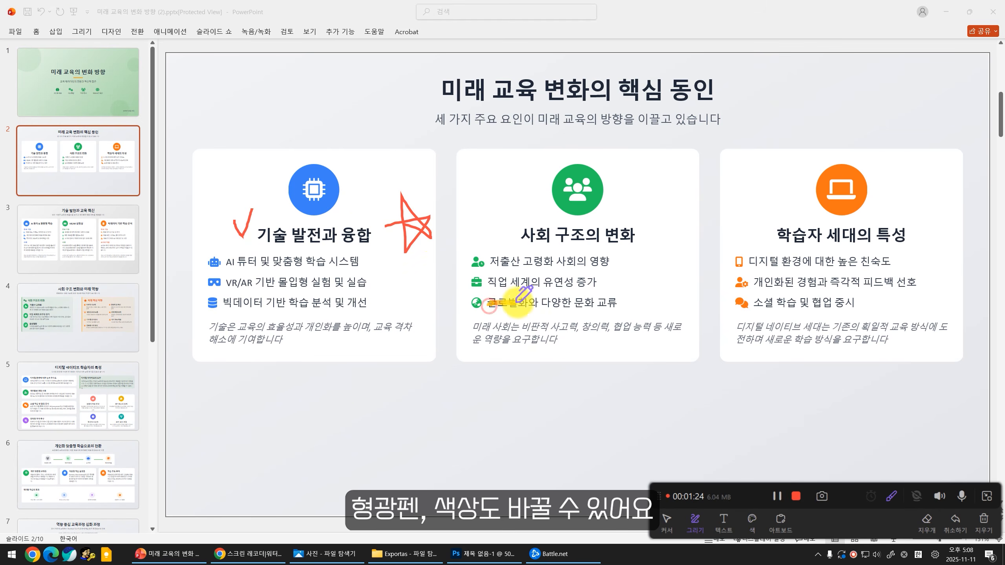
{"action": "left_click_drag", "start_coordinate": [522, 295], "coordinate": [573, 303]}
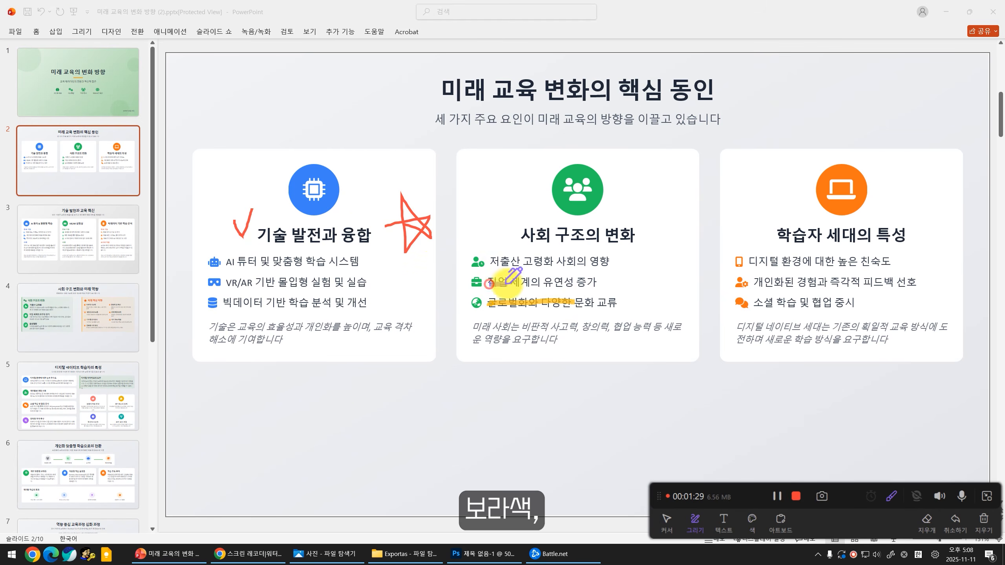
{"action": "left_click_drag", "start_coordinate": [490, 282], "coordinate": [584, 282]}
Step: Draw a purple rectangle around the heading 사회 구조의 변화
{"action": "right_click", "coordinate": [722, 444]}
{"action": "left_click", "coordinate": [722, 443]}
{"action": "left_click_drag", "start_coordinate": [488, 213], "coordinate": [670, 249]}
Step: Draw a yellow ellipse overlapping the lower edge of the slide's 기술 발전과 융합 card
{"action": "right_click", "coordinate": [722, 447]}
{"action": "left_click", "coordinate": [716, 453]}
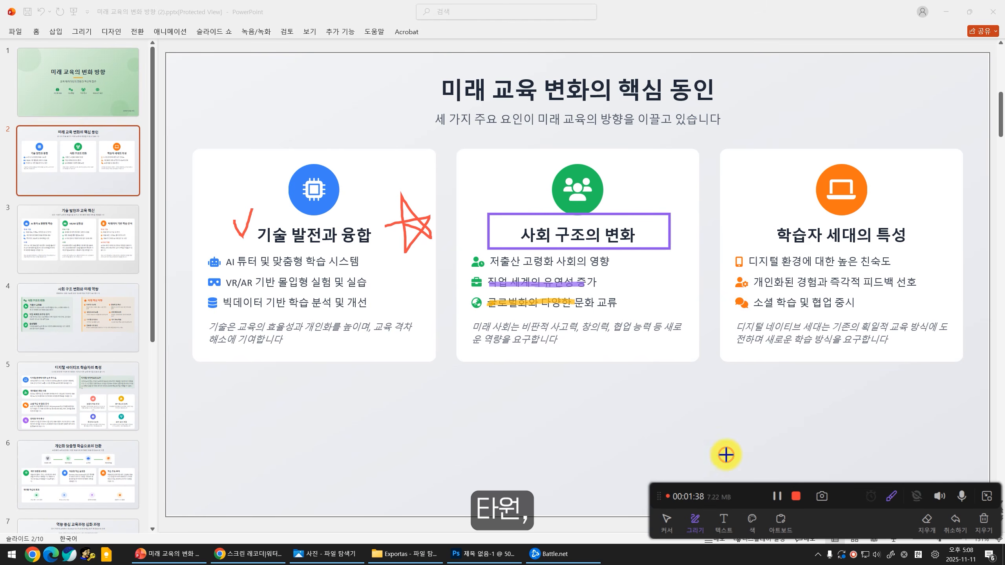
{"action": "left_click_drag", "start_coordinate": [348, 355], "coordinate": [427, 420]}
Step: Draw a purple arrow pointing diagonally down to the heading 학습자 세대의 특성
{"action": "right_click", "coordinate": [715, 469]}
{"action": "left_click", "coordinate": [715, 469]}
{"action": "left_click_drag", "start_coordinate": [720, 185], "coordinate": [774, 235]}
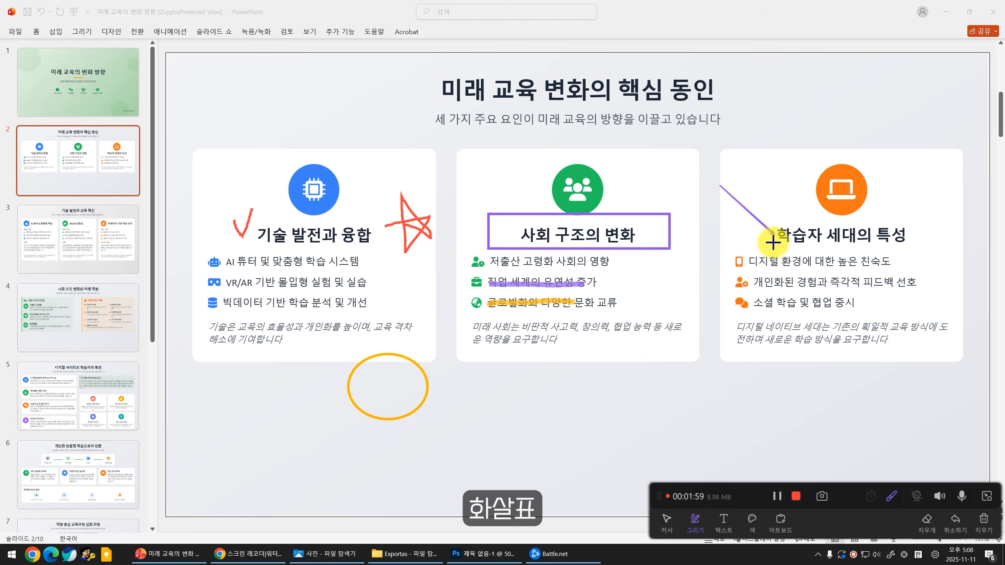
Step: Annotate the slide with a purple line under 디지털 환경에 대한 높은 친숙도, number markers 1 to 3 and the text 사회 구조의 변화 입력해보자
{"action": "left_click_drag", "start_coordinate": [727, 273], "coordinate": [912, 273]}
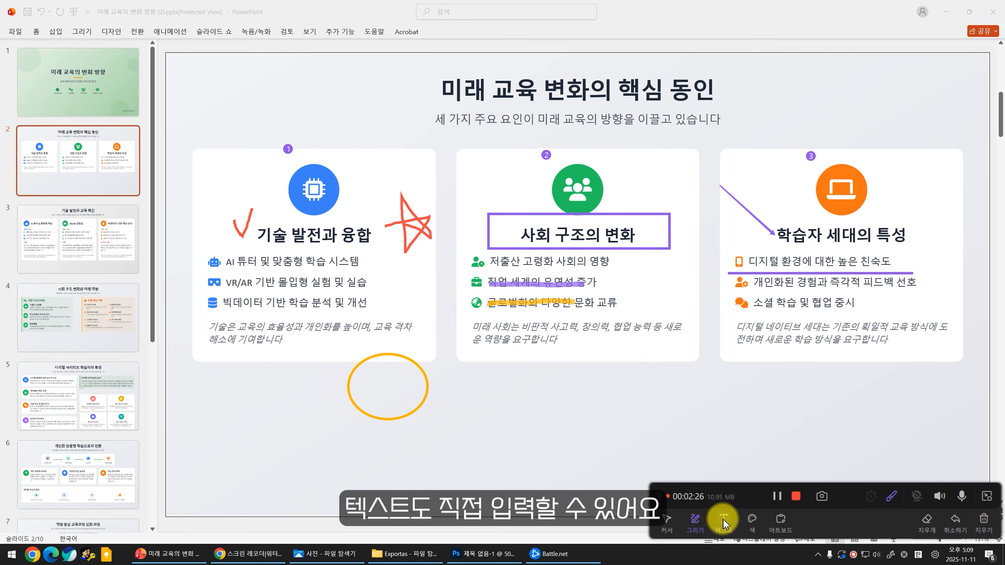
{"action": "left_click", "coordinate": [723, 522]}
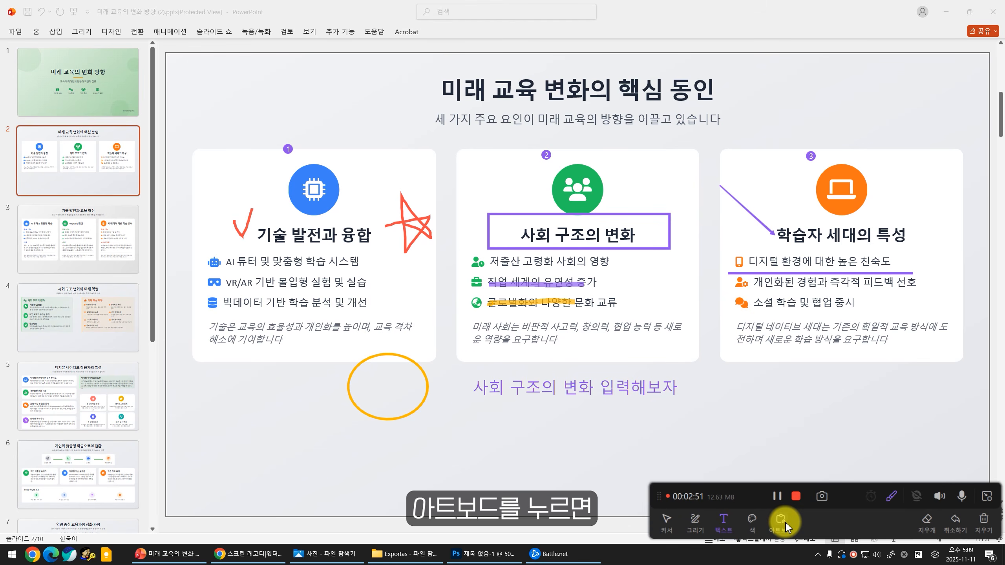
Step: Draw a purple freehand star on the whiteboard artboard and return to the slide
{"action": "left_click", "coordinate": [781, 522]}
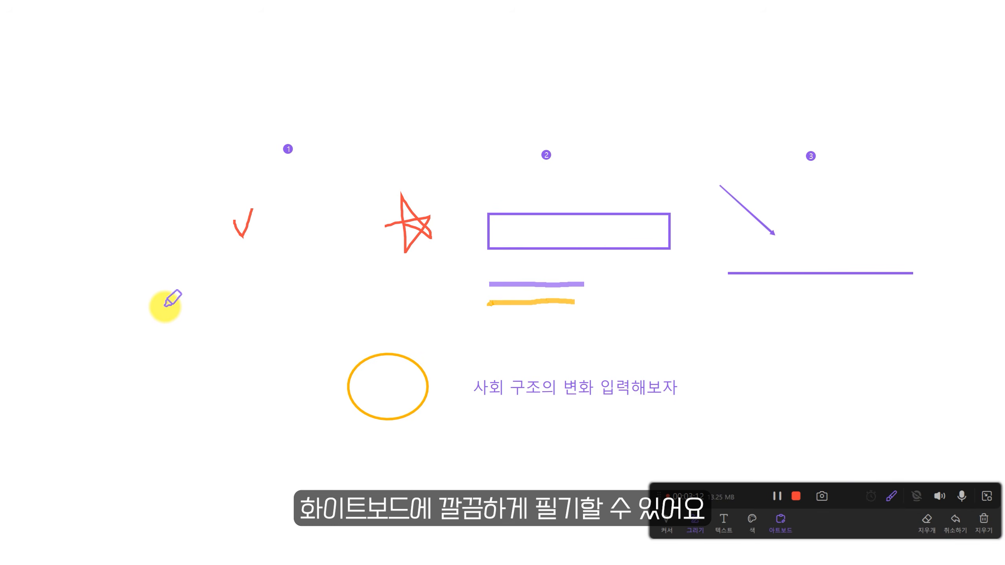
{"action": "mouse_move", "coordinate": [164, 308]}
{"action": "left_mouse_down"}
{"action": "mouse_move", "coordinate": [195, 364]}
{"action": "mouse_move", "coordinate": [253, 370]}
{"action": "mouse_move", "coordinate": [152, 295]}
{"action": "left_mouse_up"}
{"action": "left_click", "coordinate": [780, 522]}
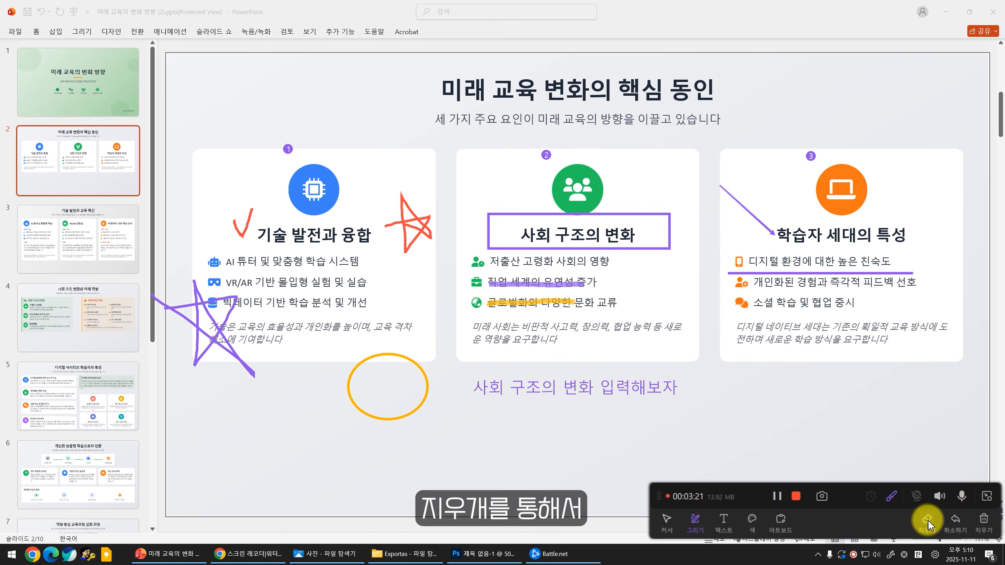
Step: Erase the lines, shapes and text around the middle and right cards and capture a screenshot while recording
{"action": "mouse_move", "coordinate": [860, 440]}
{"action": "left_mouse_down"}
{"action": "mouse_move", "coordinate": [752, 239]}
{"action": "mouse_move", "coordinate": [780, 164]}
{"action": "mouse_move", "coordinate": [835, 172]}
{"action": "left_mouse_up"}
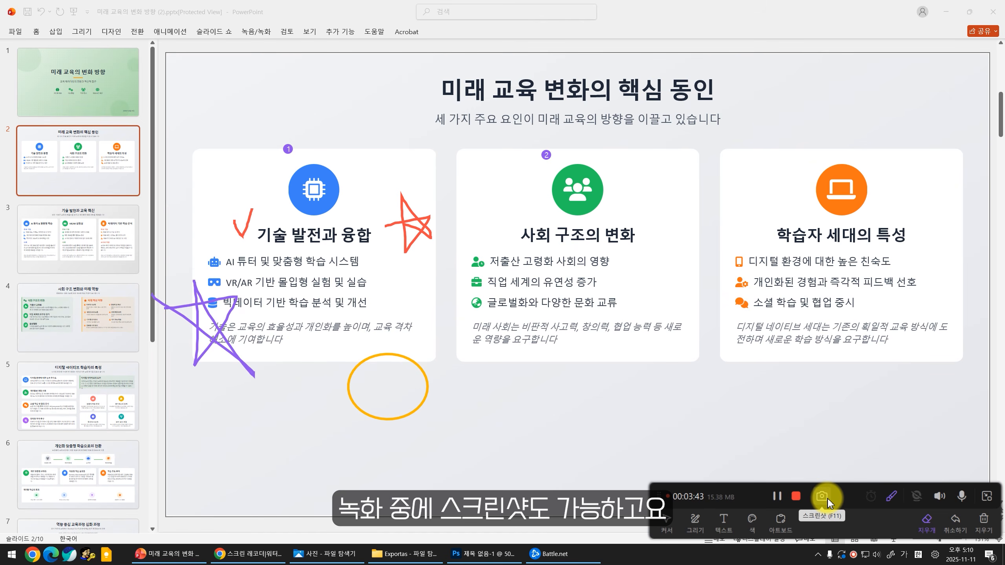
{"action": "left_click", "coordinate": [828, 500]}
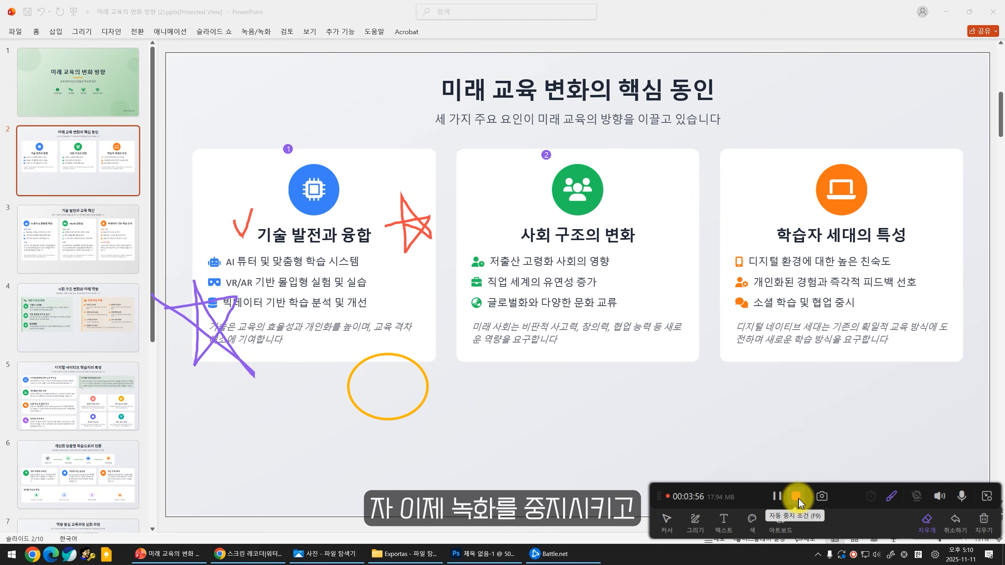
Step: Stop the recording, trim off the beginning and end of the video and save it over the existing clip
{"action": "left_click", "coordinate": [797, 499]}
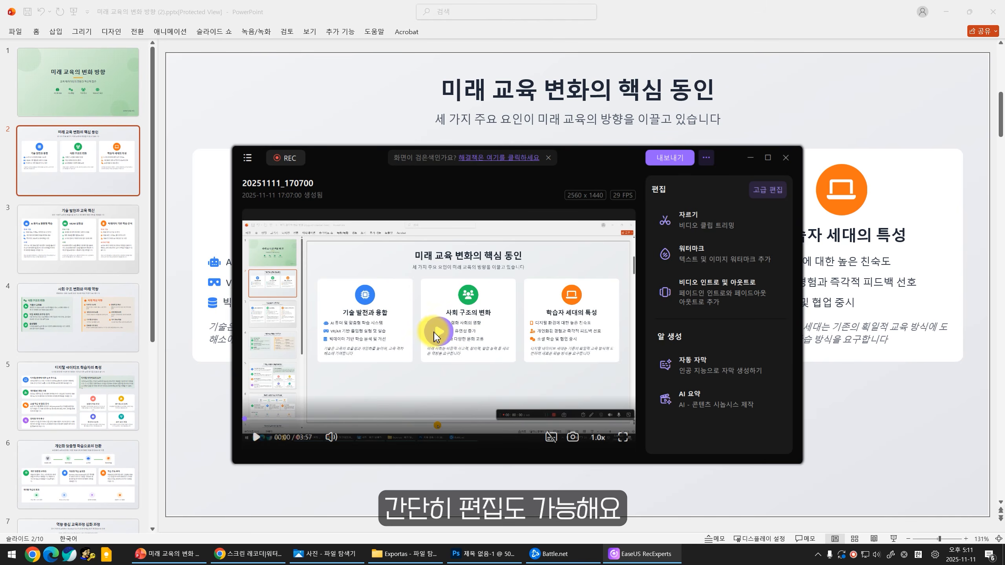
{"action": "left_click", "coordinate": [701, 228]}
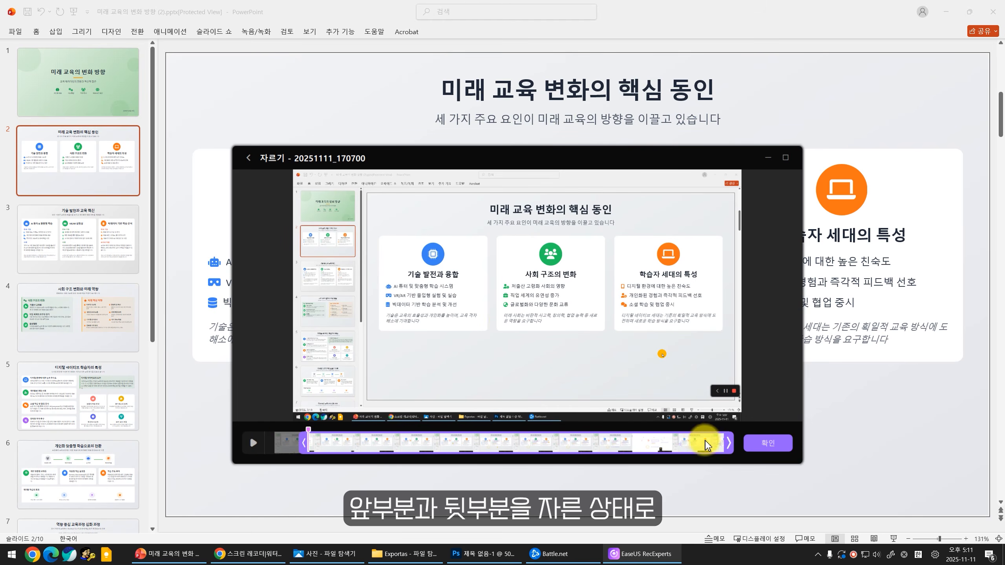
{"action": "left_click", "coordinate": [766, 442]}
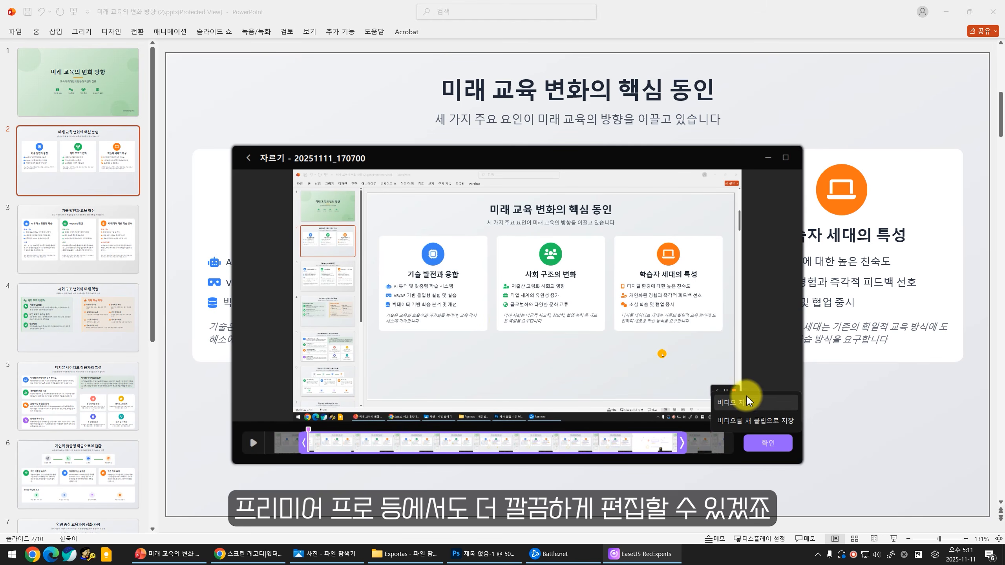
{"action": "left_click", "coordinate": [751, 408]}
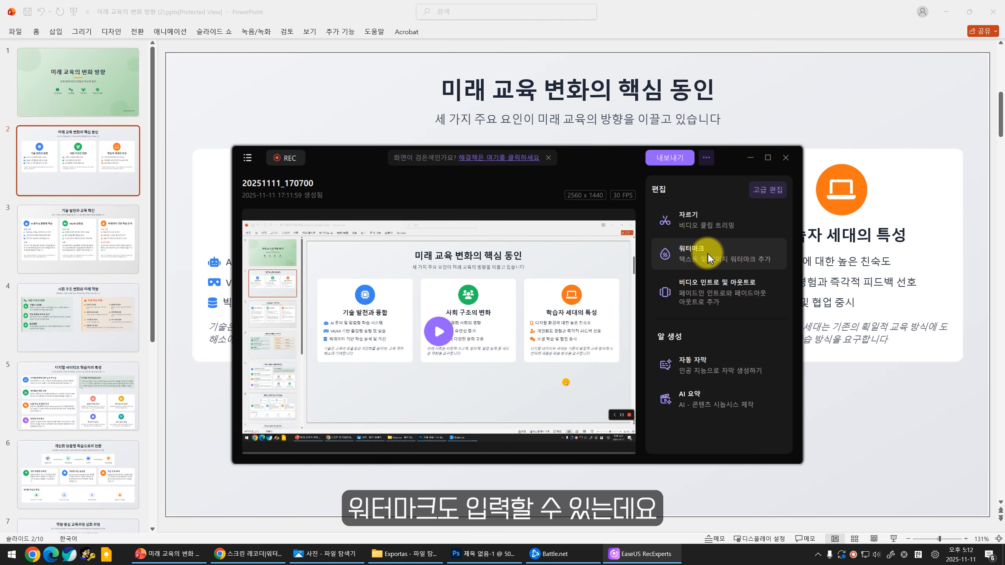
Step: Try the red EaseUS RecExperts watermark template with the text 맨날수리야 in the video's upper-left corner, and delete it
{"action": "left_click", "coordinate": [708, 258]}
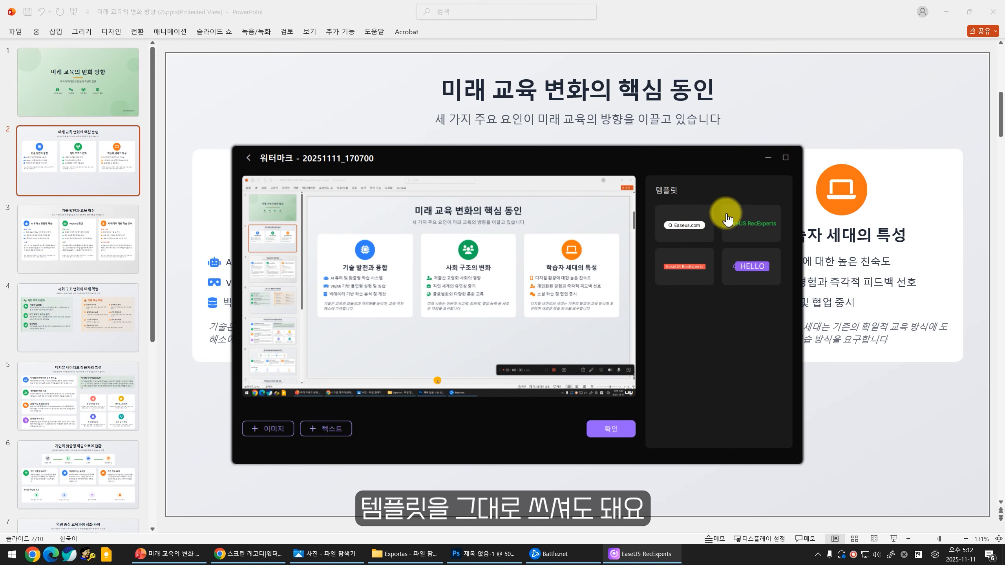
{"action": "left_click", "coordinate": [699, 267]}
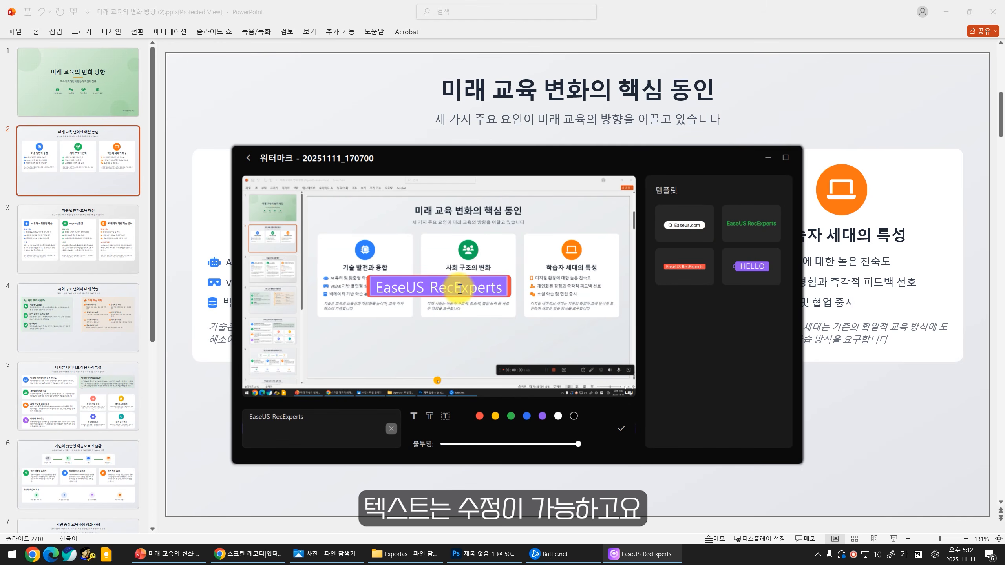
{"action": "key", "text": "ctrl+a"}
{"action": "type", "text": "맨날수리야"}
{"action": "left_click_drag", "start_coordinate": [407, 295], "coordinate": [300, 200]}
{"action": "key", "text": "Delete"}
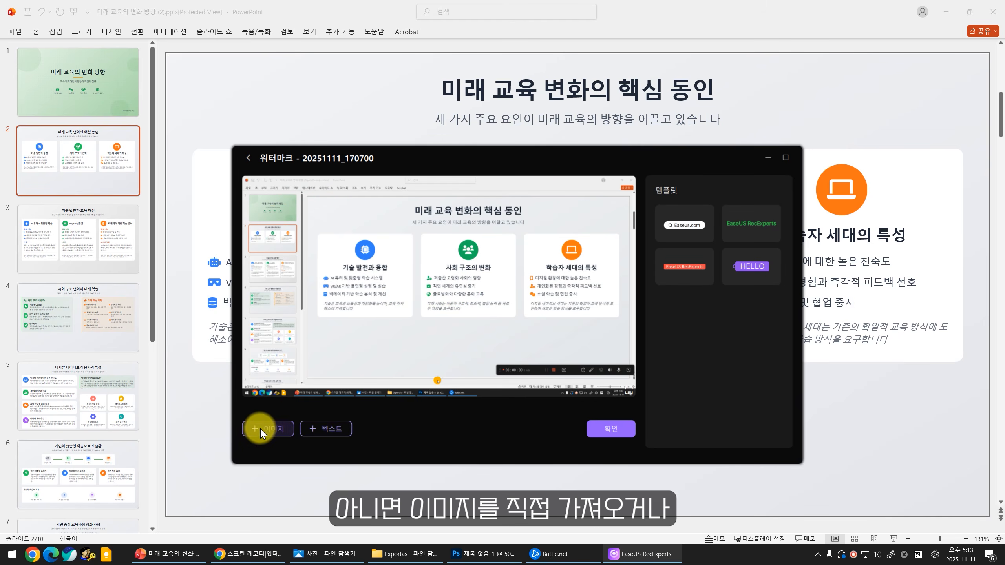
Step: Add the text watermark 맨날 수리야 near the lower-left area of the video frame and confirm it
{"action": "left_click", "coordinate": [705, 408]}
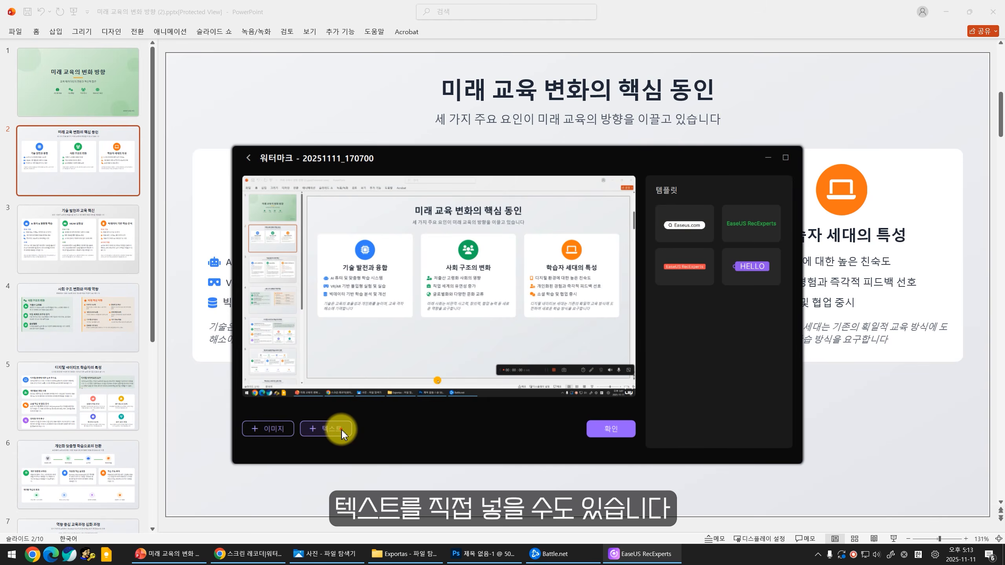
{"action": "left_click", "coordinate": [469, 293]}
{"action": "type", "text": "맨날 수리야"}
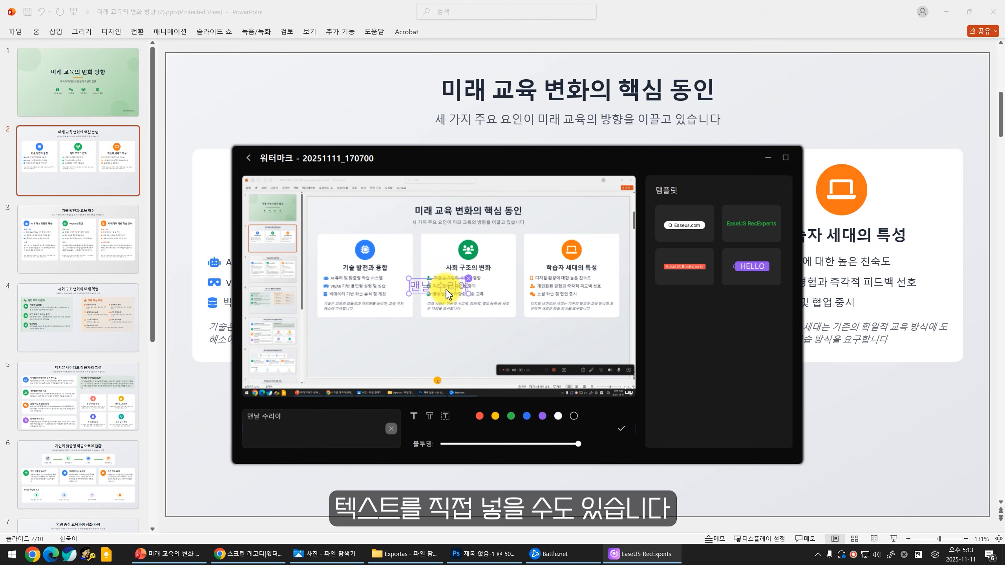
{"action": "left_click_drag", "start_coordinate": [428, 289], "coordinate": [344, 368]}
{"action": "left_click", "coordinate": [430, 359]}
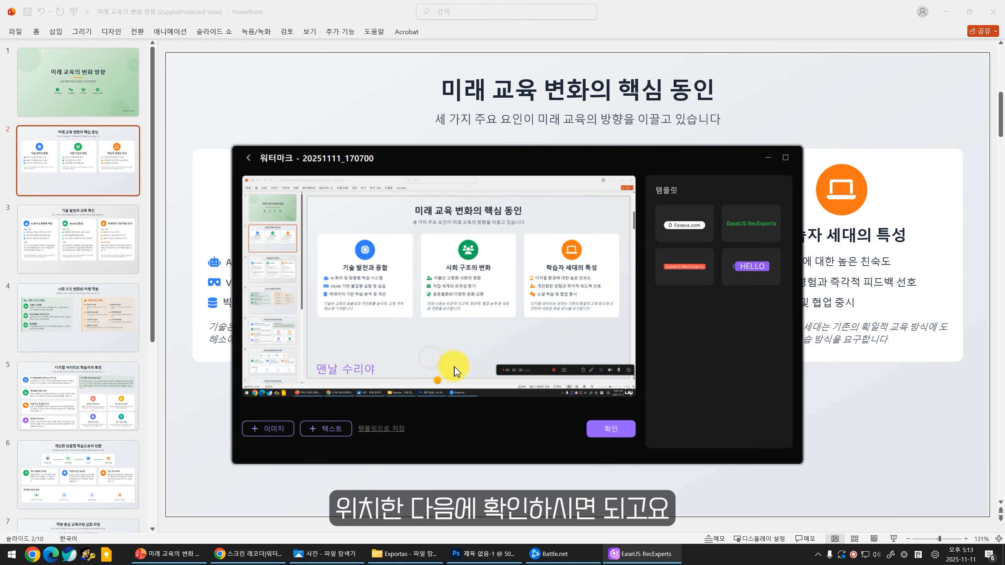
{"action": "left_click", "coordinate": [621, 431]}
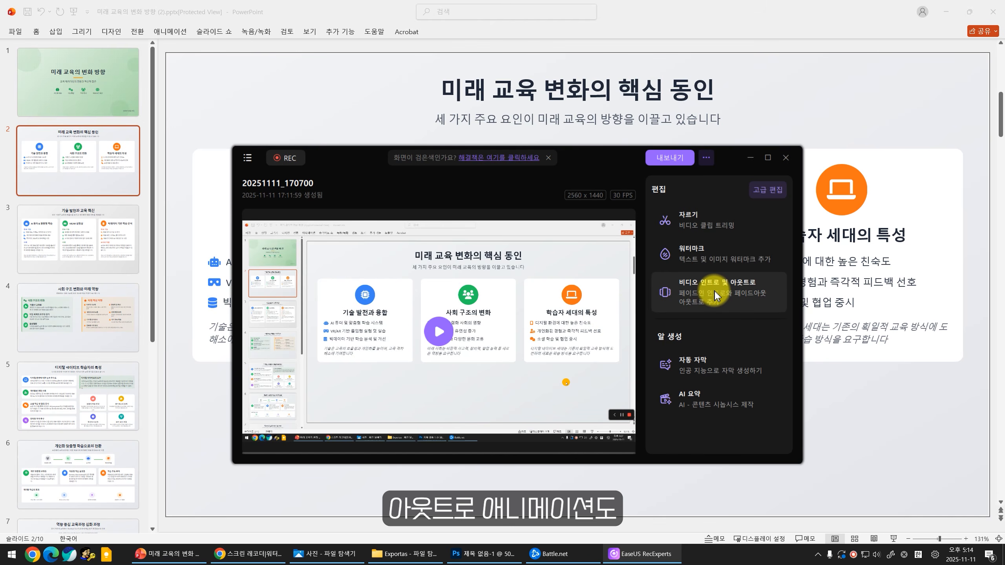
Step: Add a video intro on the default background with the title 미래 교육 변화의 핵심동인 and the subtitle 맨날 수리야
{"action": "left_click", "coordinate": [715, 295]}
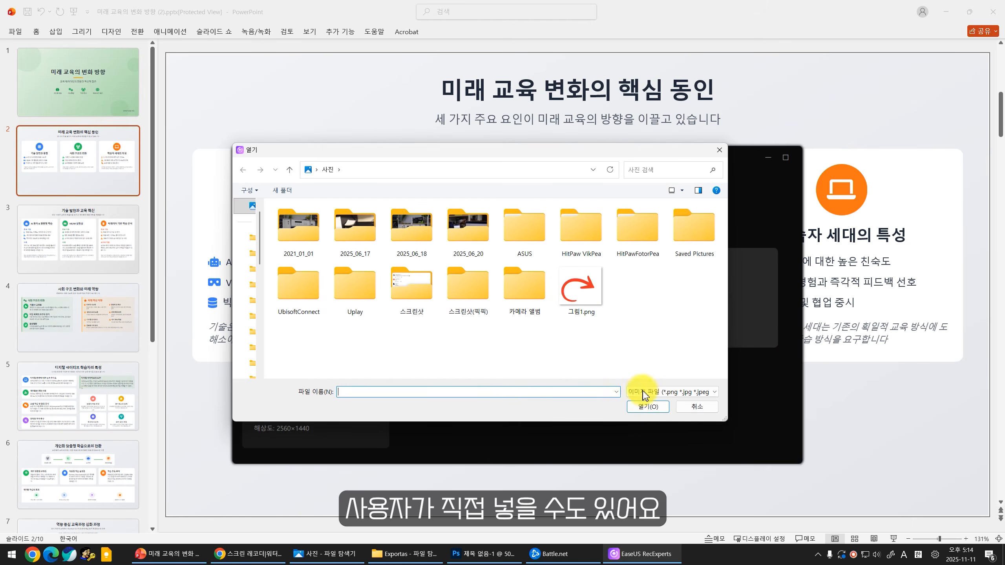
{"action": "left_click", "coordinate": [695, 410]}
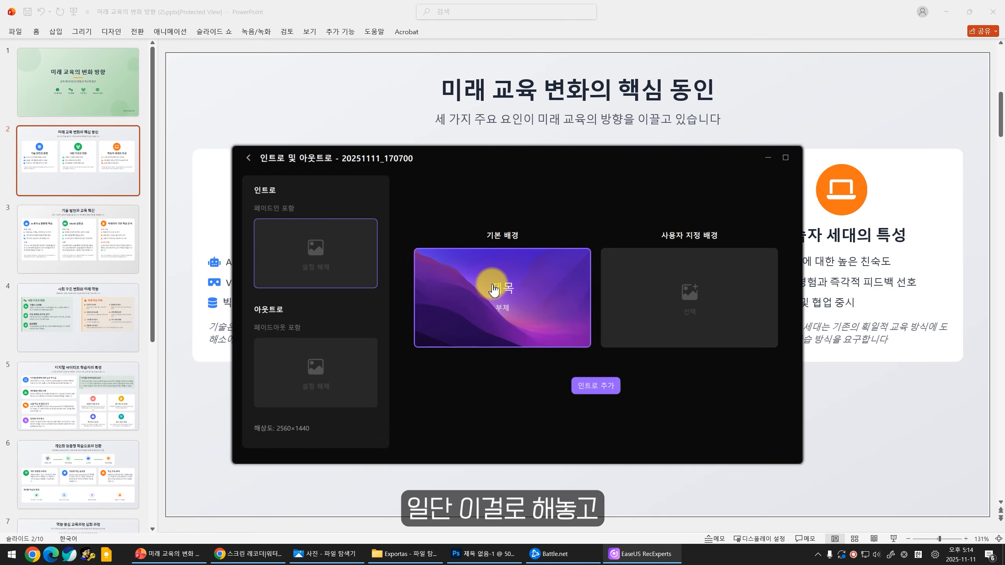
{"action": "left_click", "coordinate": [608, 394]}
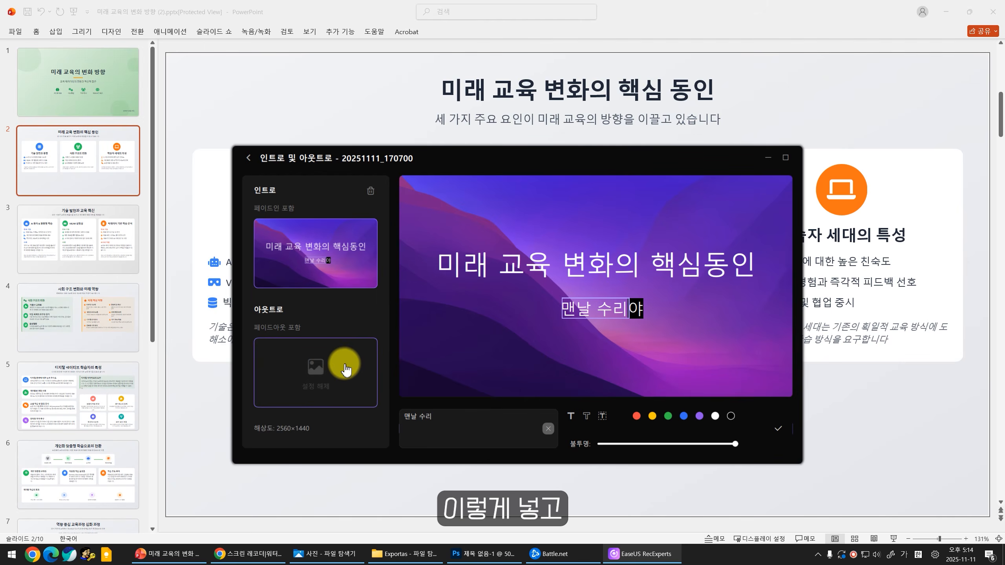
Step: Add an outro on the default background with the title Q&A and subtitle 감사합니다, and preview it in the video
{"action": "left_click", "coordinate": [341, 364]}
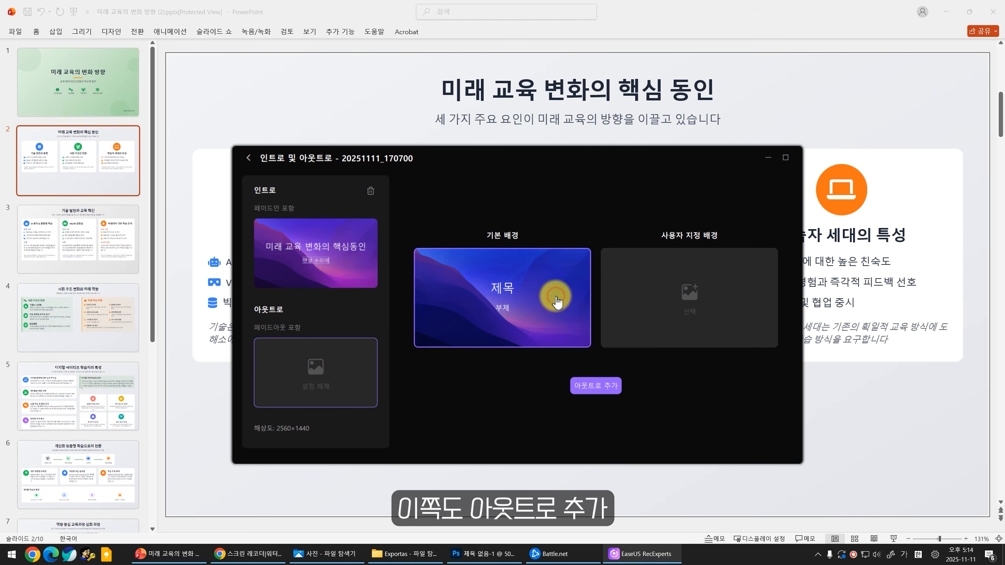
{"action": "left_click", "coordinate": [594, 387]}
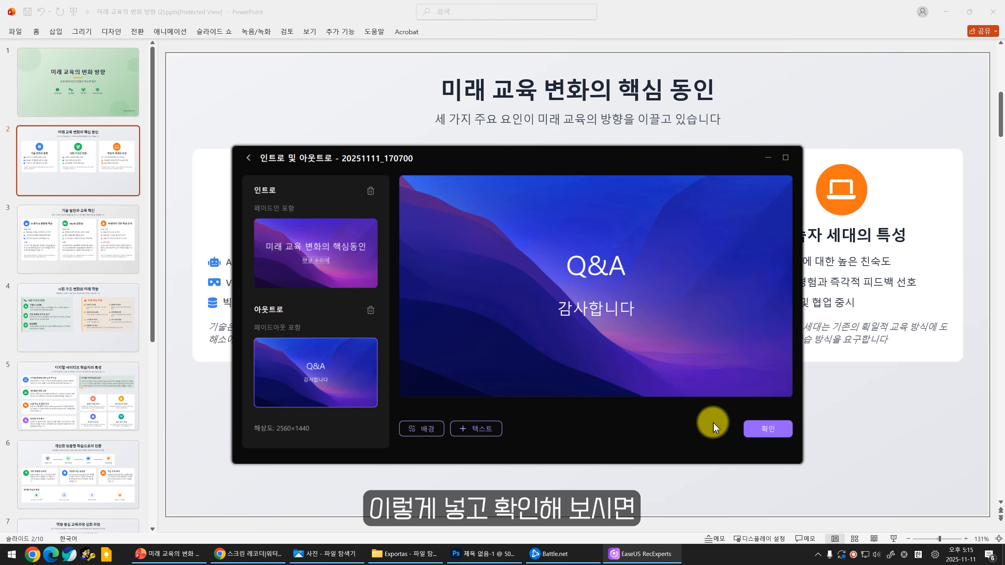
{"action": "left_click", "coordinate": [765, 433]}
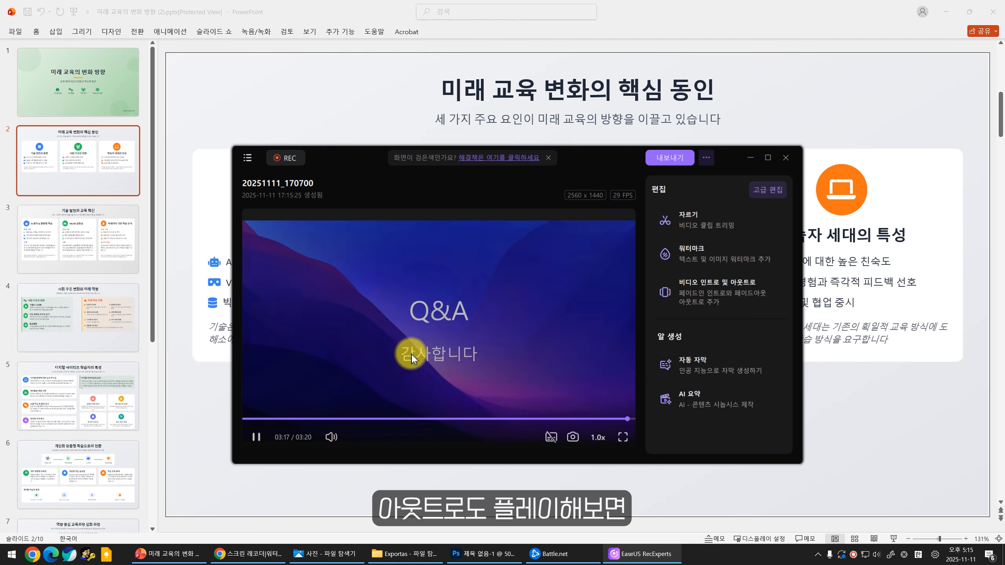
{"action": "left_click", "coordinate": [440, 319]}
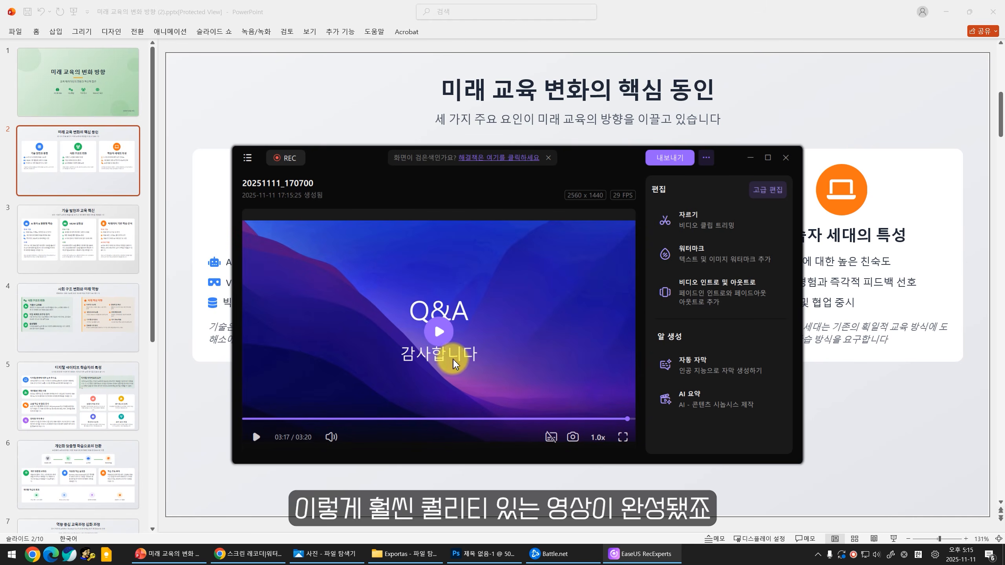
Step: Generate automatic subtitles for the recording and select the subtitle line beginning 기술은 교육의
{"action": "left_click", "coordinate": [719, 368]}
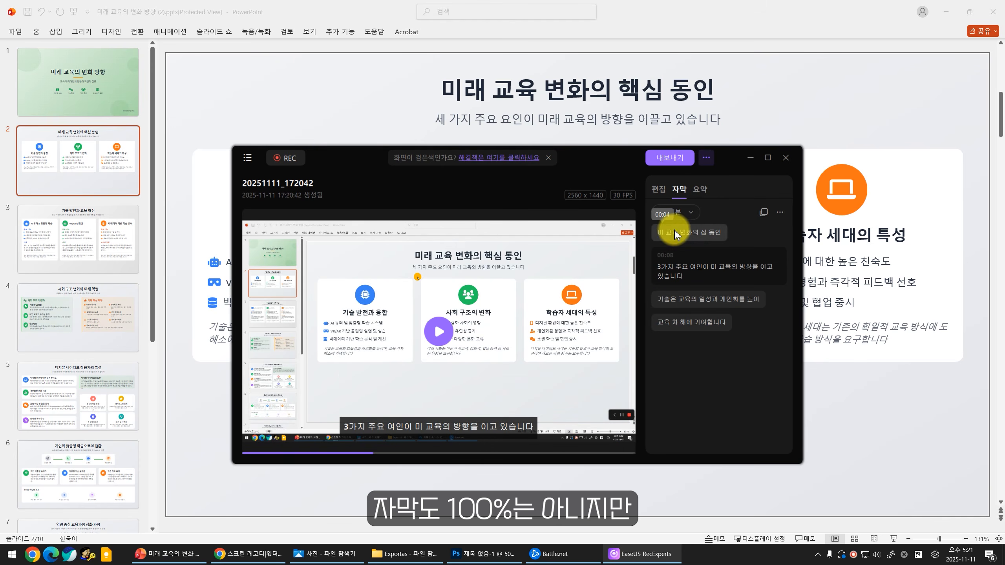
{"action": "left_click", "coordinate": [691, 300]}
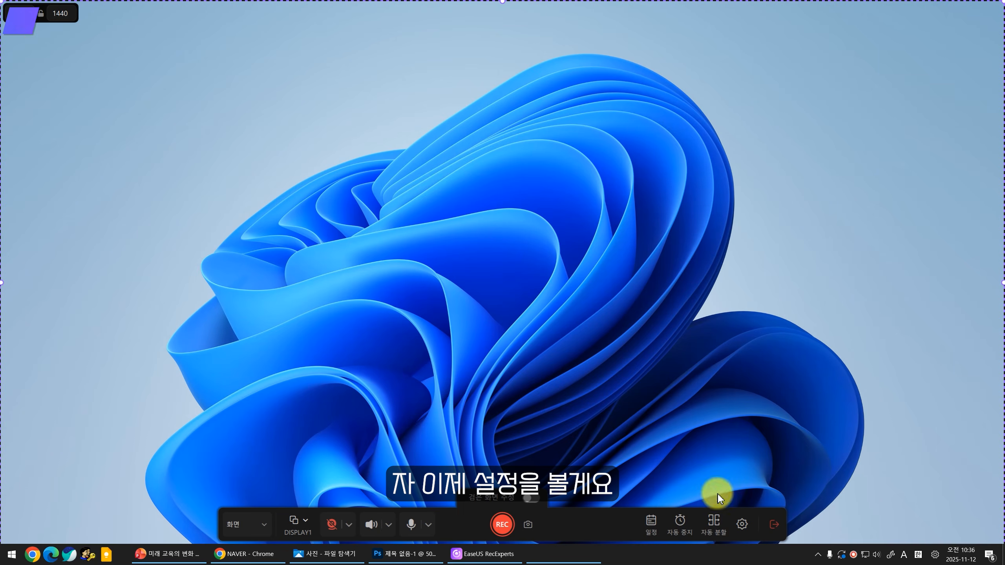
Step: Browse the recorder's settings and view the folder selection for the recording save path without changing it
{"action": "left_click", "coordinate": [742, 525]}
{"action": "scroll", "coordinate": [559, 278], "scroll_direction": "down", "scroll_amount": 15}
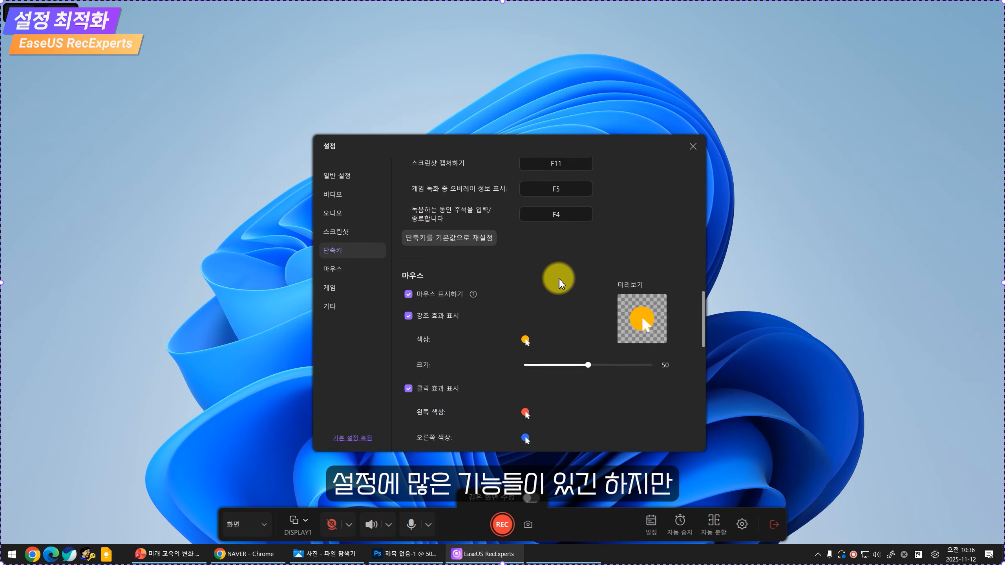
{"action": "scroll", "coordinate": [556, 315], "scroll_direction": "up", "scroll_amount": 15}
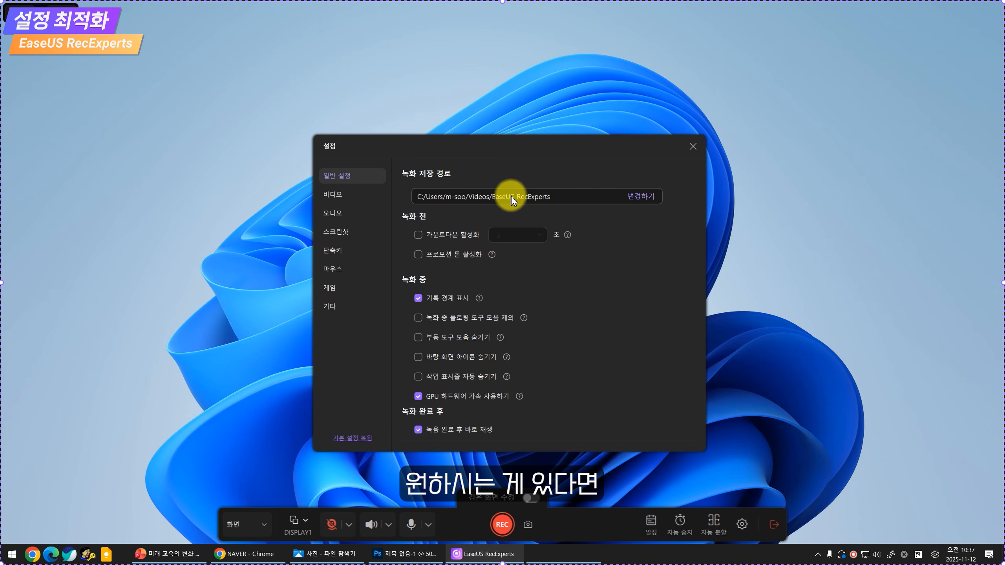
{"action": "left_click", "coordinate": [648, 196]}
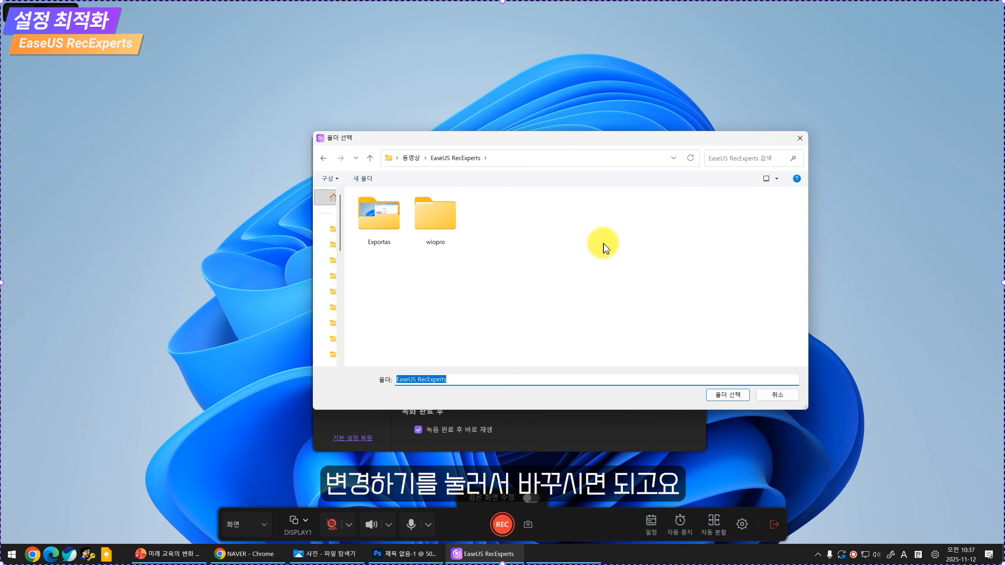
{"action": "left_click", "coordinate": [799, 138]}
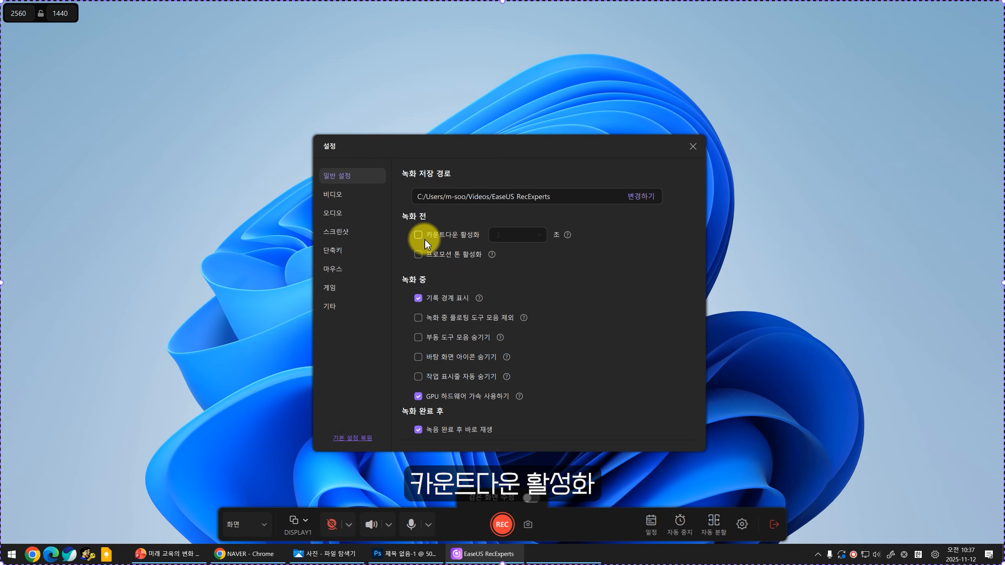
Step: Try enabling the 3-second countdown and the prompt tone before recording, and disable both
{"action": "left_click", "coordinate": [423, 239]}
{"action": "left_click", "coordinate": [417, 255]}
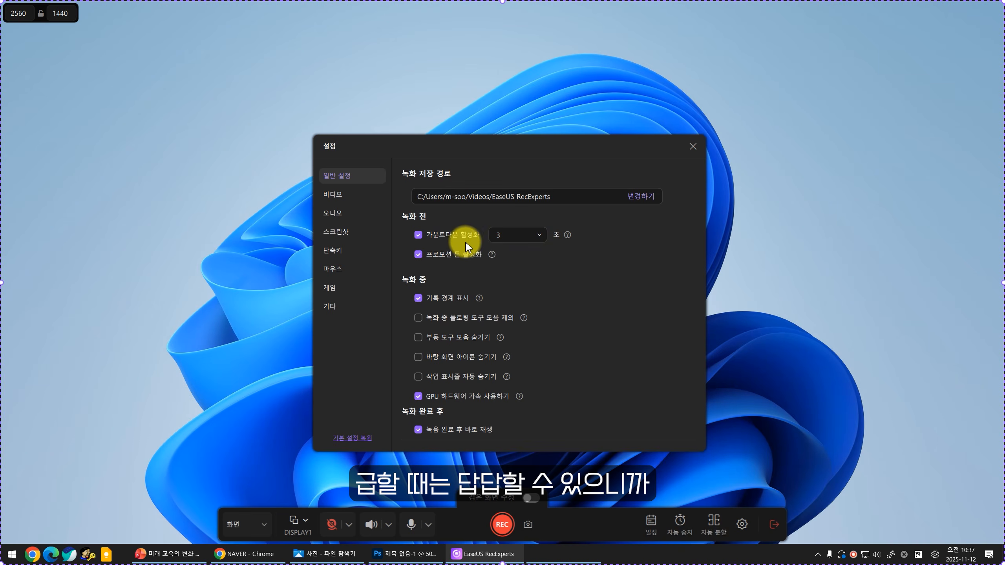
{"action": "left_click", "coordinate": [418, 236]}
{"action": "left_click", "coordinate": [418, 254]}
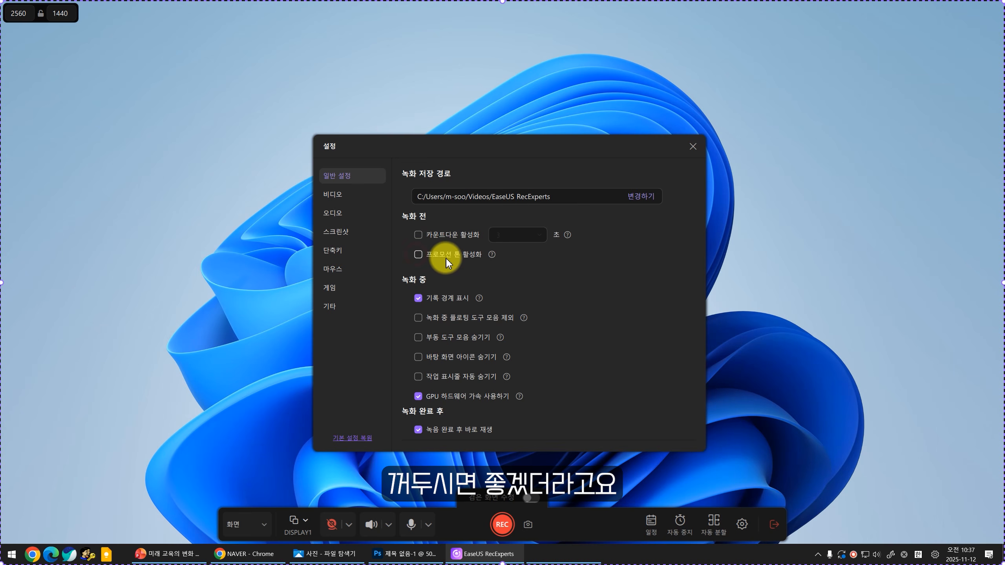
Step: Try excluding the floating toolbar from the recording and switch the option back off
{"action": "scroll", "coordinate": [512, 258], "scroll_direction": "down", "scroll_amount": 2}
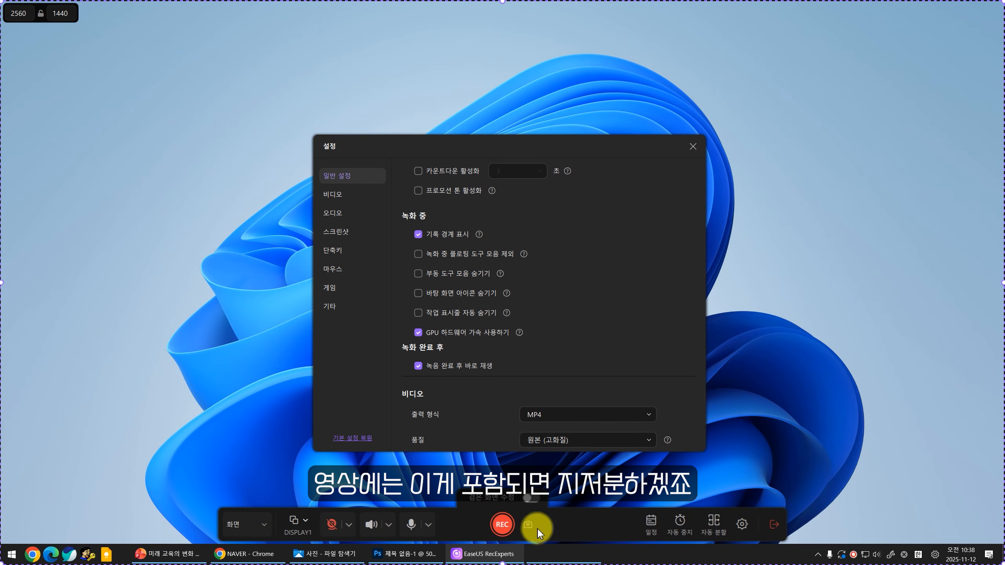
{"action": "left_click", "coordinate": [418, 254]}
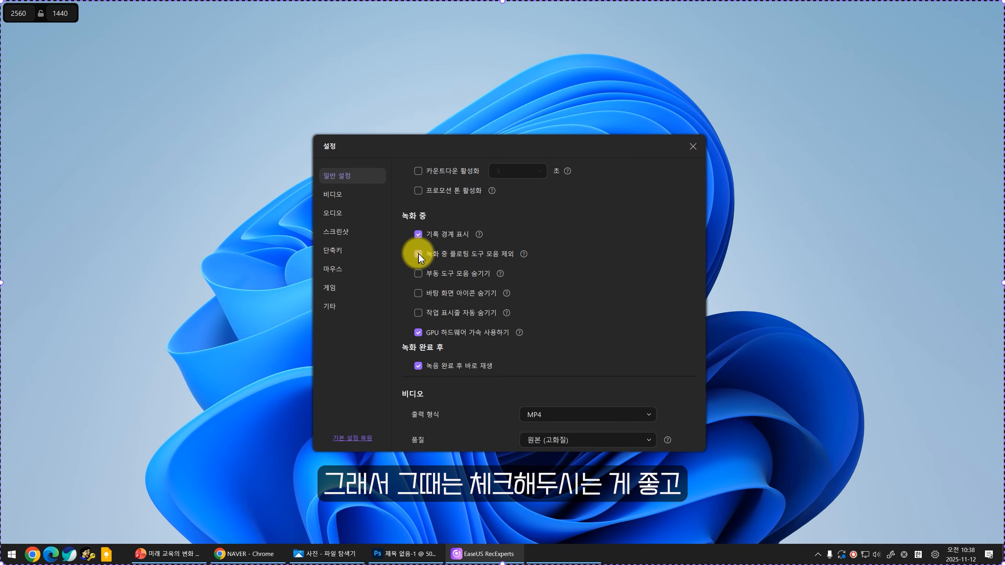
{"action": "left_click", "coordinate": [418, 254]}
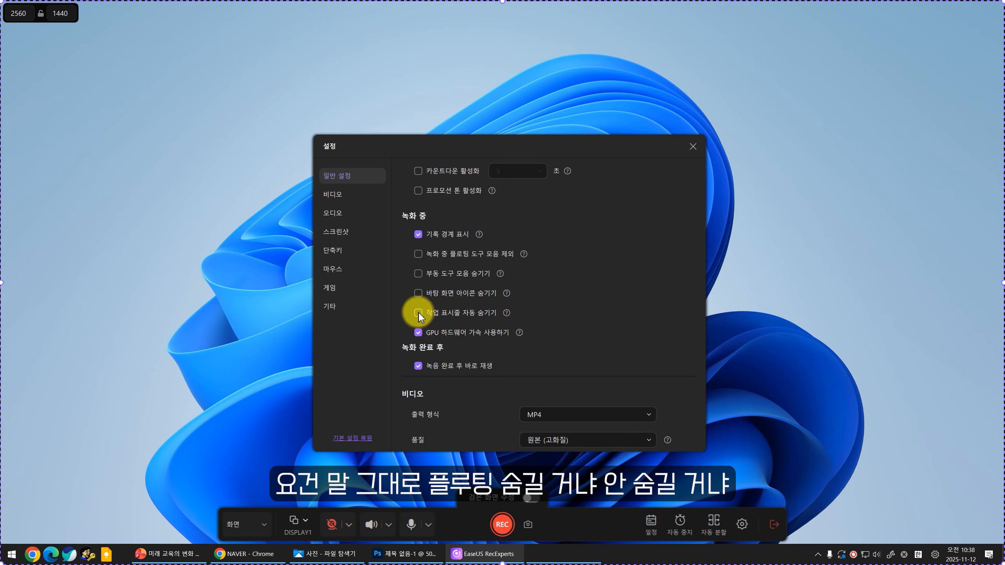
Step: Keep the video frame rate at 30 and the frame rate mode at 일정한 프레임 속도 in the video settings
{"action": "scroll", "coordinate": [420, 317], "scroll_direction": "down", "scroll_amount": 5}
{"action": "left_click", "coordinate": [555, 240]}
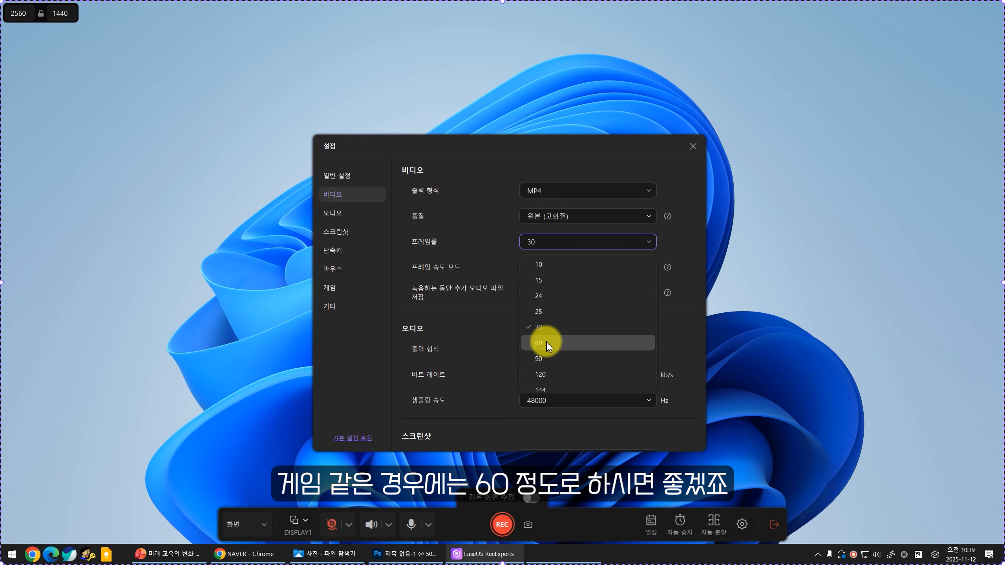
{"action": "left_click", "coordinate": [531, 327]}
{"action": "left_click", "coordinate": [557, 270]}
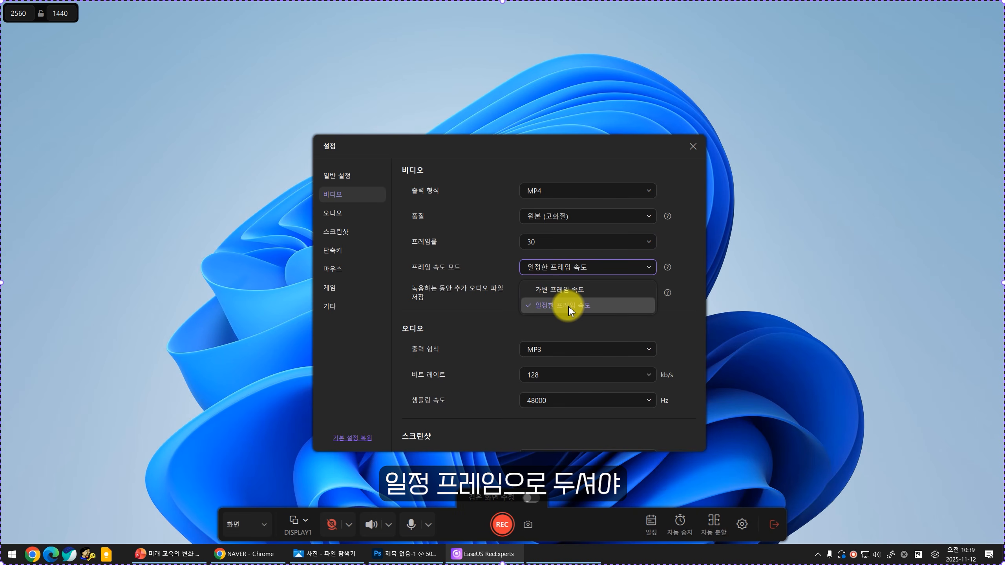
{"action": "left_click", "coordinate": [573, 305]}
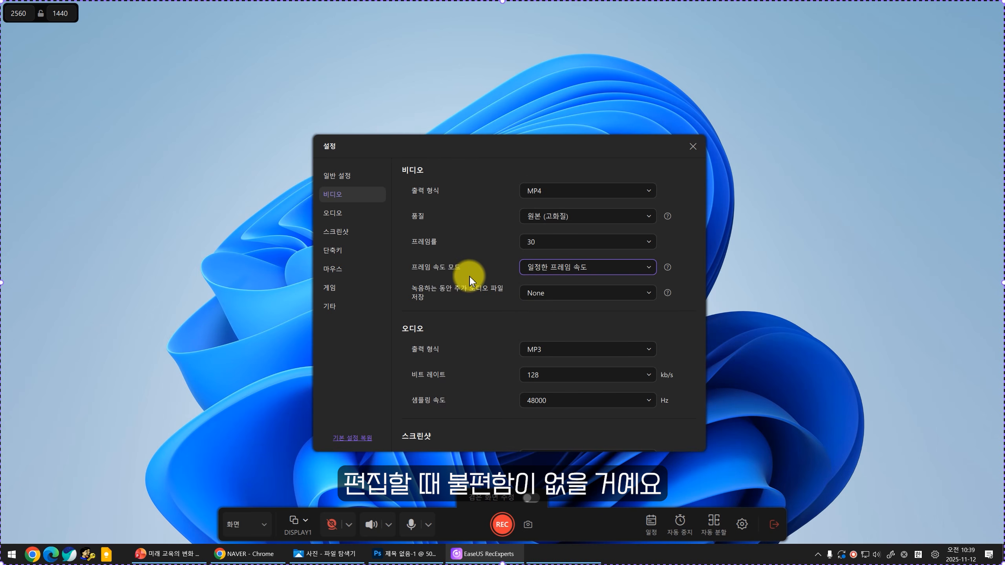
Step: Try assigning F2 as the shortcut for starting and stopping recording, and reset the shortcuts to their defaults
{"action": "scroll", "coordinate": [469, 281], "scroll_direction": "down", "scroll_amount": 6}
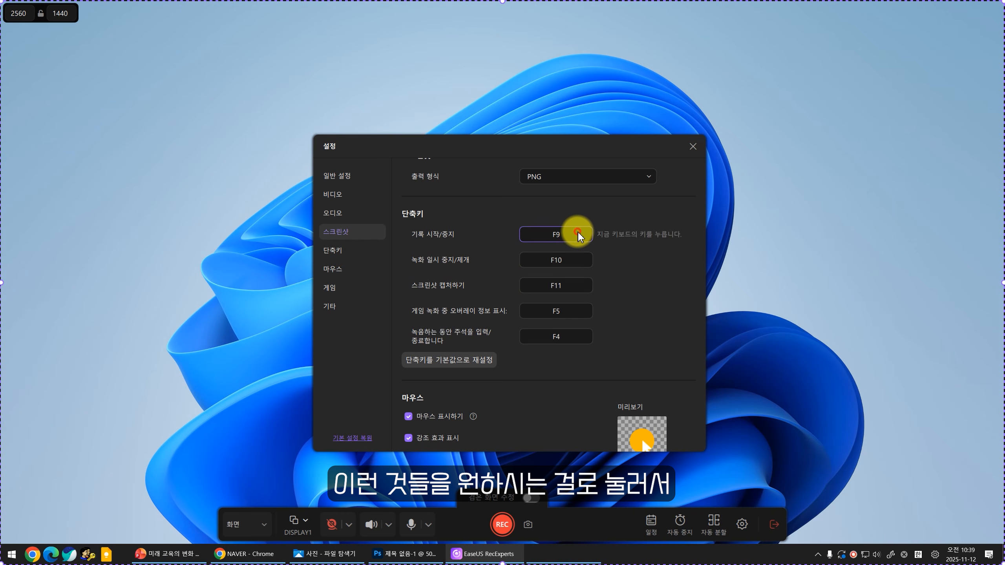
{"action": "key", "text": "F2"}
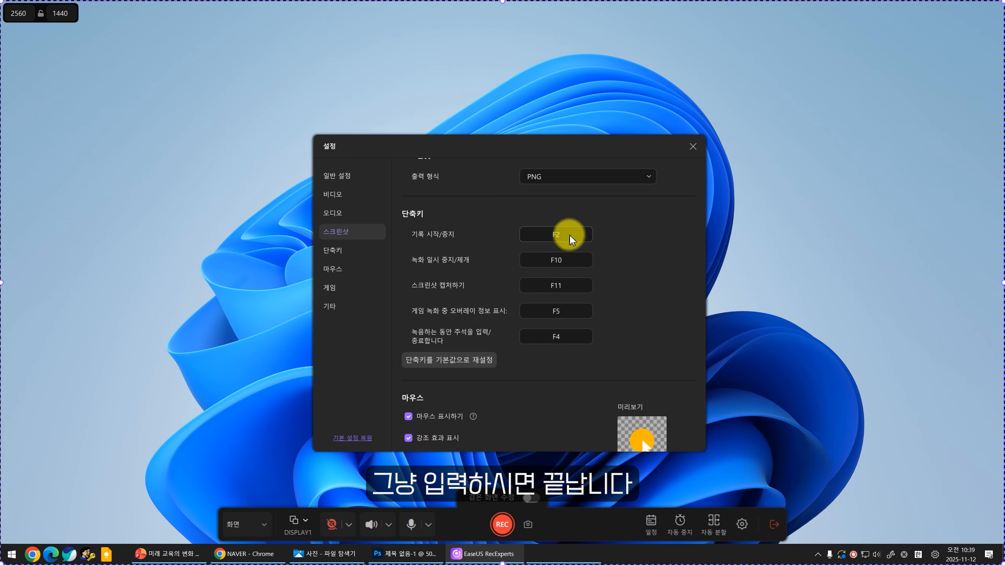
{"action": "left_click", "coordinate": [450, 367]}
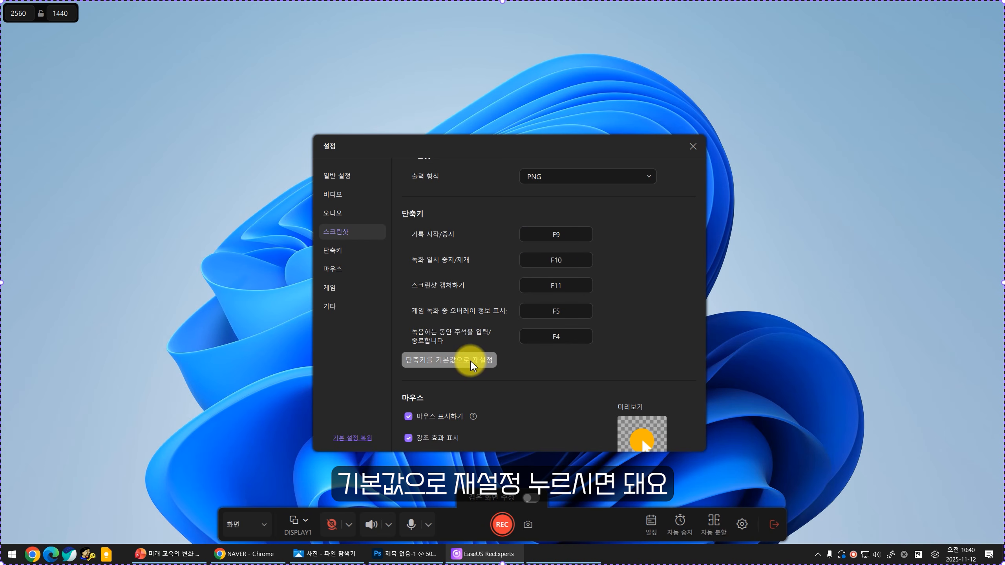
Step: Test the mouse click effect on the desktop and view the colour choices for the pointer highlight and clicks
{"action": "scroll", "coordinate": [500, 349], "scroll_direction": "down", "scroll_amount": 5}
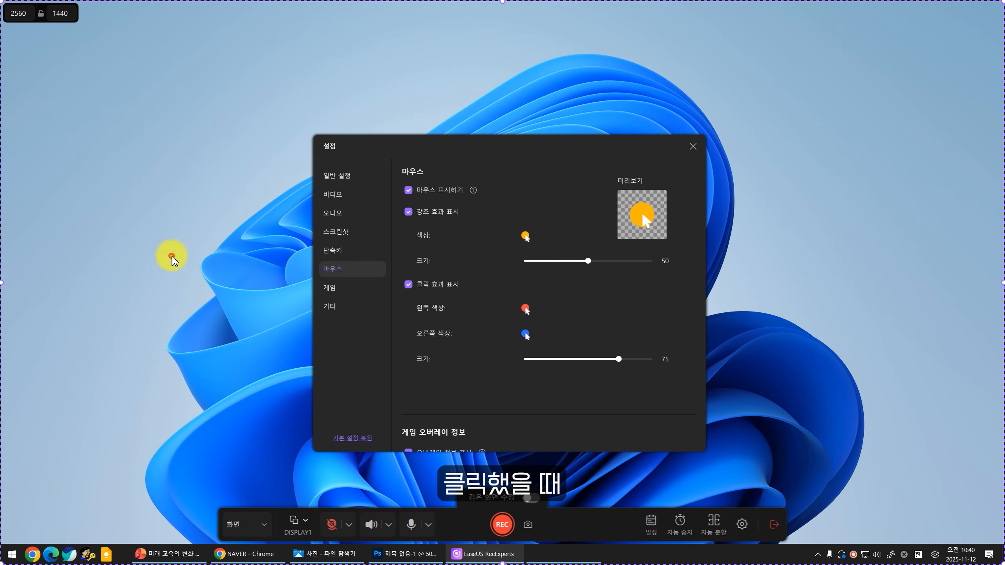
{"action": "left_click", "coordinate": [238, 266]}
{"action": "left_click", "coordinate": [119, 308]}
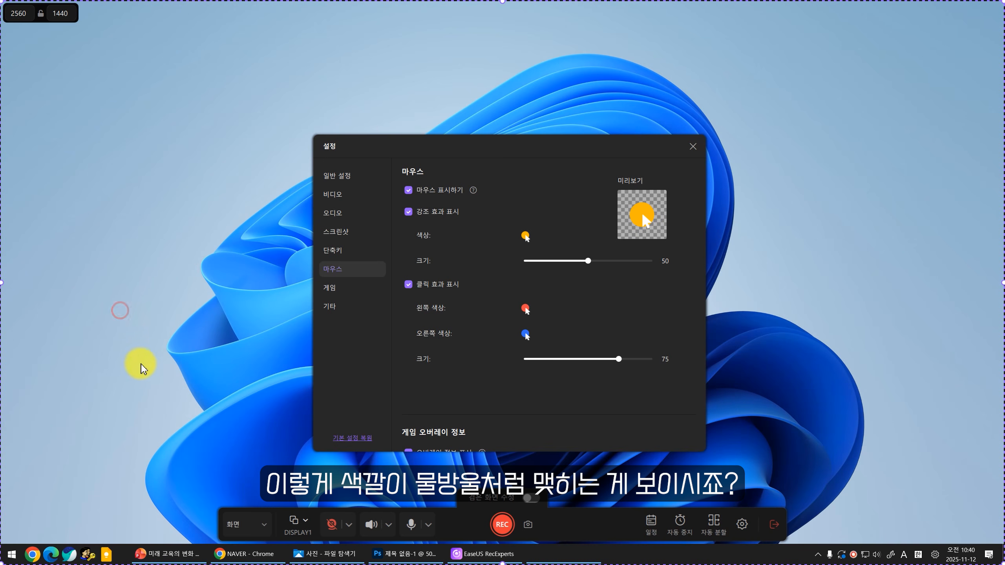
{"action": "left_click", "coordinate": [151, 299]}
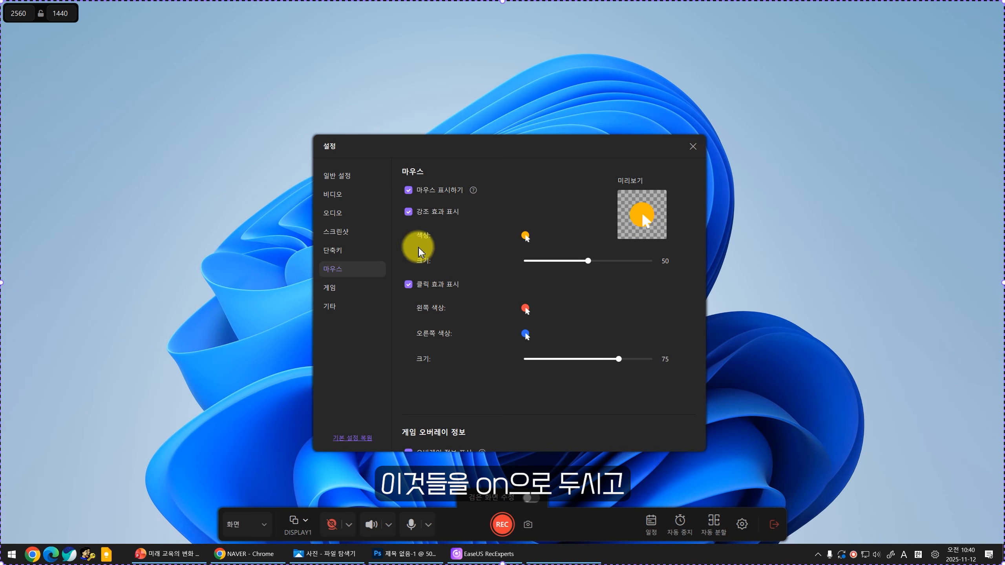
{"action": "left_click", "coordinate": [528, 238]}
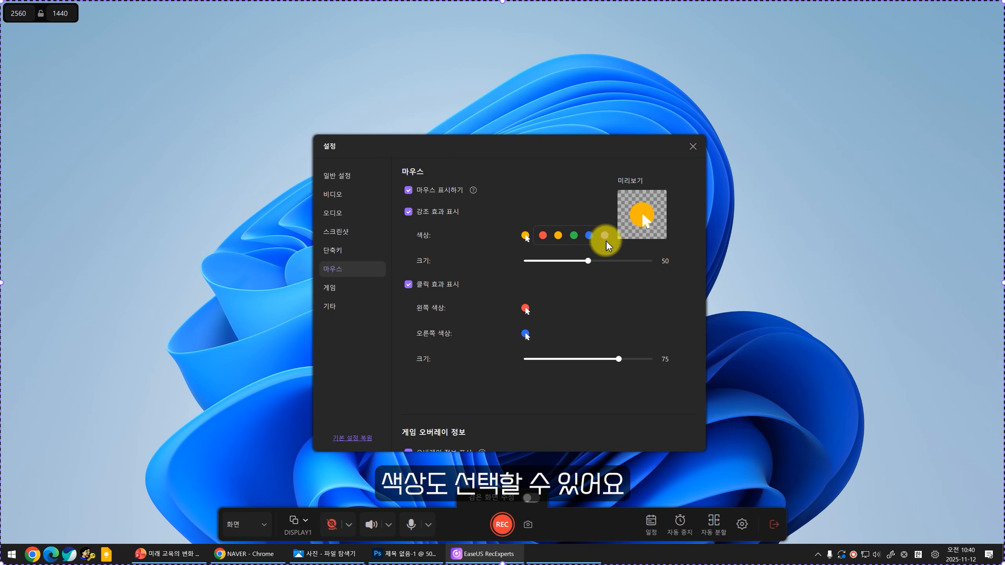
{"action": "left_click", "coordinate": [528, 309]}
{"action": "left_click", "coordinate": [588, 333]}
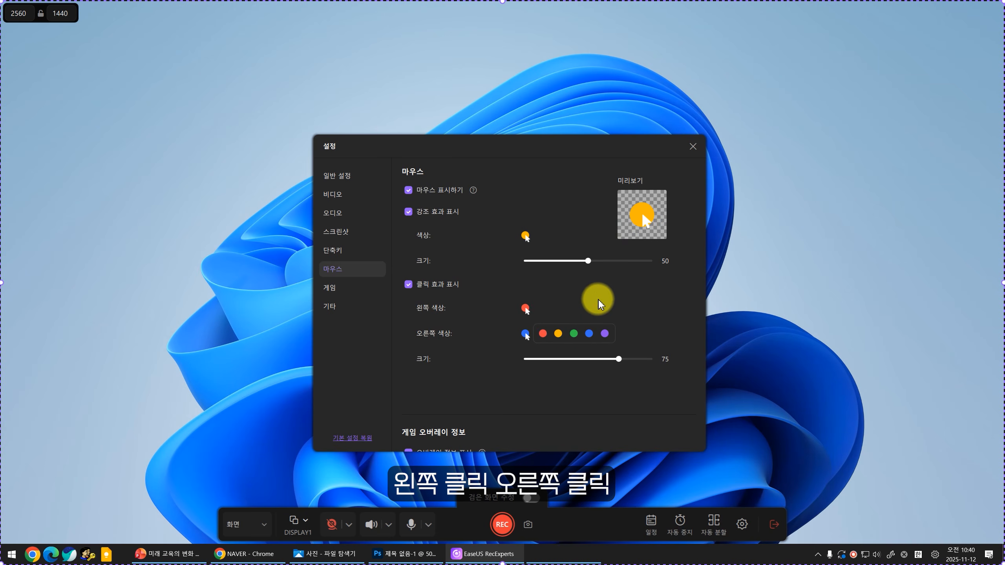
Step: Adjust the size of the mouse highlight effect and view the startup and main-panel closing options
{"action": "left_click_drag", "start_coordinate": [588, 261], "coordinate": [552, 263]}
{"action": "left_click_drag", "start_coordinate": [629, 264], "coordinate": [596, 266]}
{"action": "scroll", "coordinate": [496, 336], "scroll_direction": "down", "scroll_amount": 10}
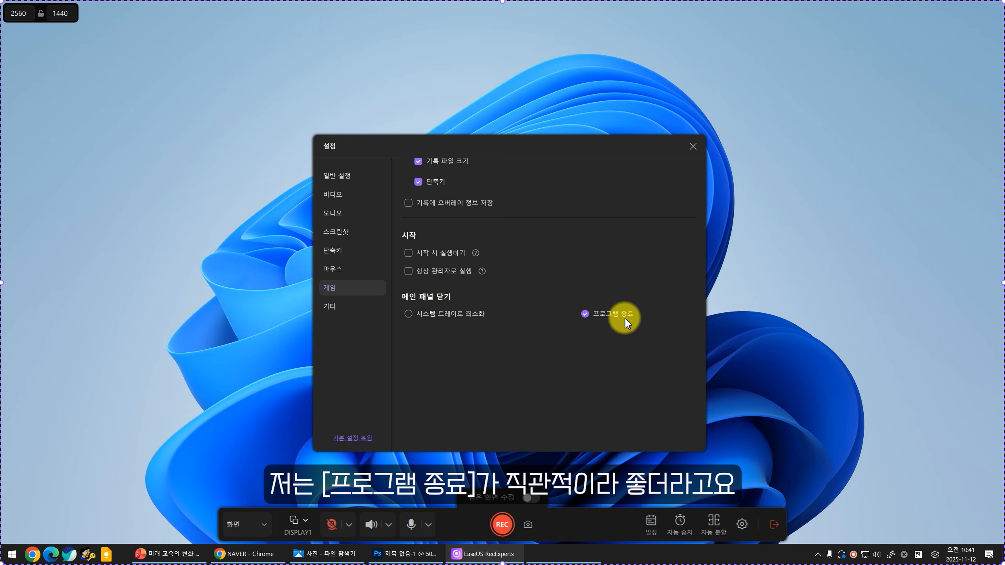
{"action": "scroll", "coordinate": [515, 356], "scroll_direction": "up", "scroll_amount": 2}
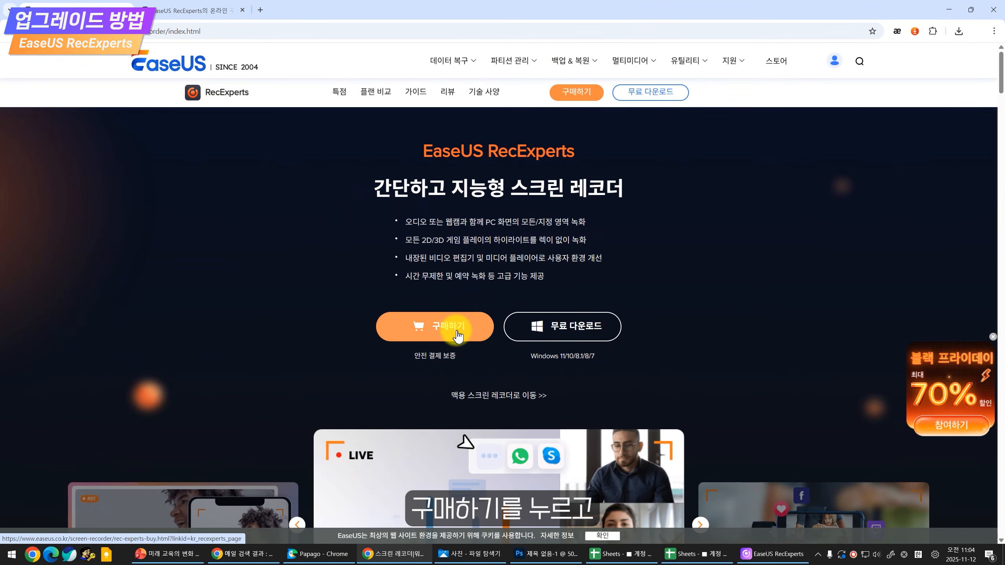
Step: Switch to Chrome, open the RecExperts purchase page and order the 평생 업그레이드 plan
{"action": "left_click", "coordinate": [458, 335]}
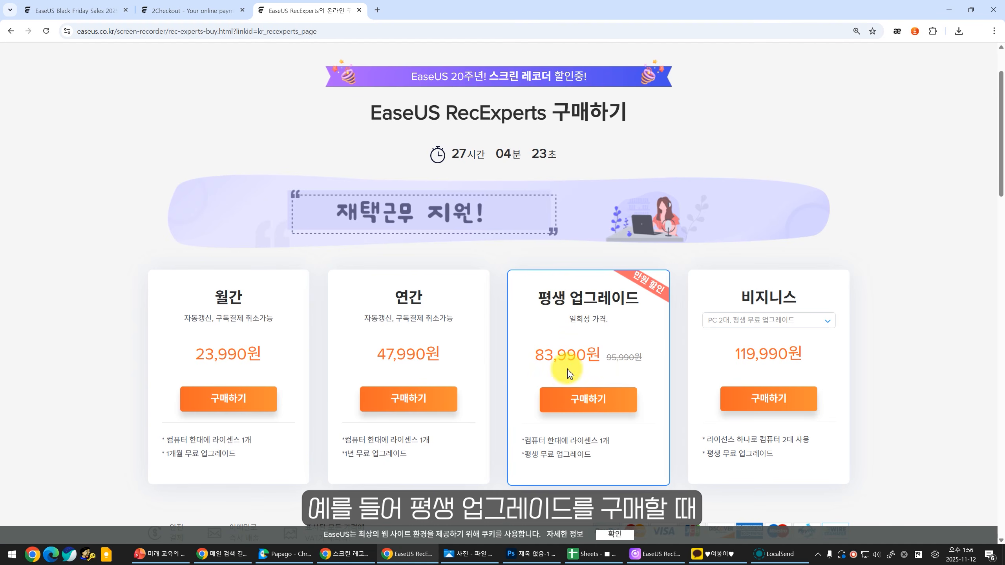
{"action": "left_click", "coordinate": [589, 401]}
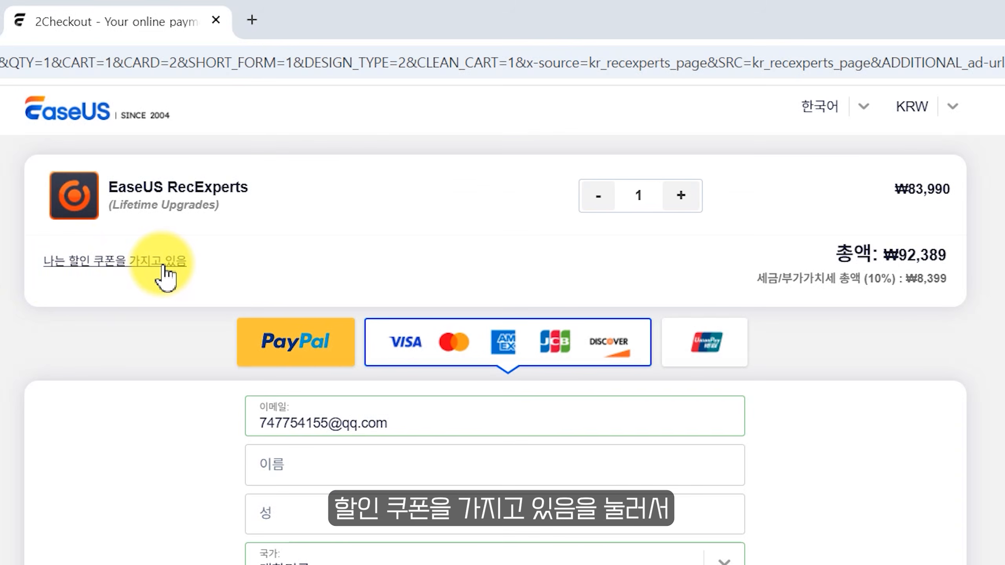
Step: Apply the discount coupon BFNICE2025 to the order and highlight the discounted product price
{"action": "left_click", "coordinate": [163, 264]}
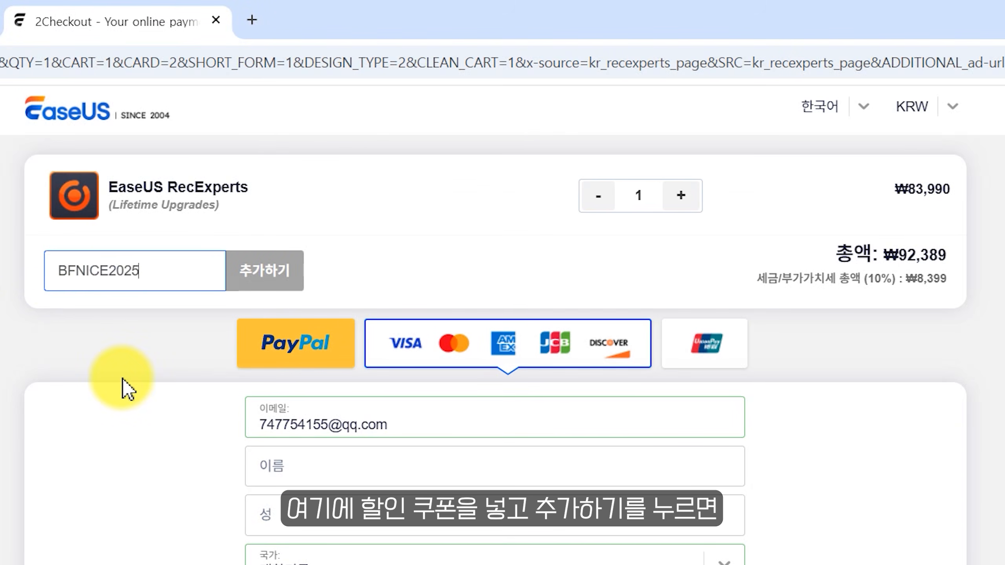
{"action": "left_click", "coordinate": [279, 271]}
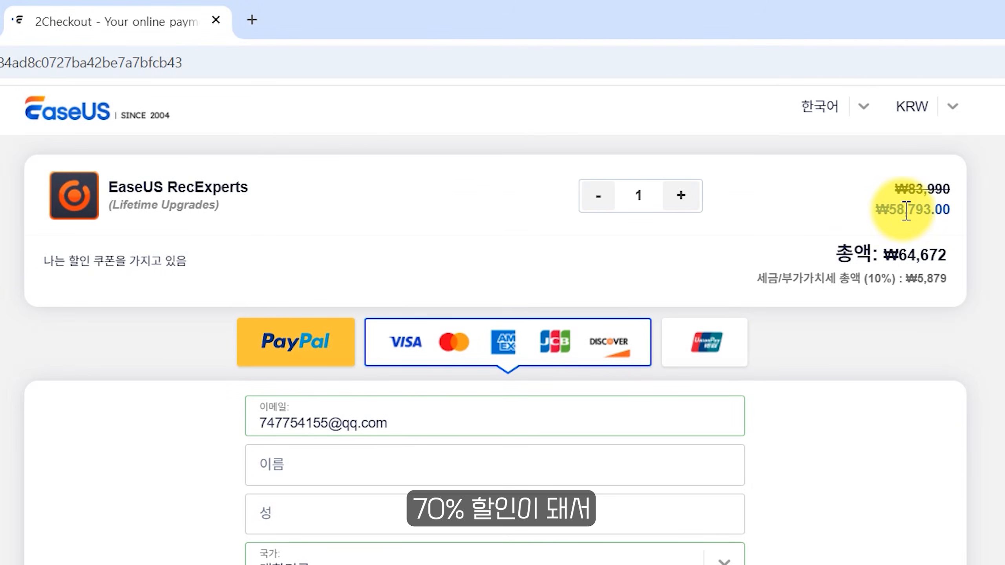
{"action": "left_click_drag", "start_coordinate": [875, 213], "coordinate": [985, 219]}
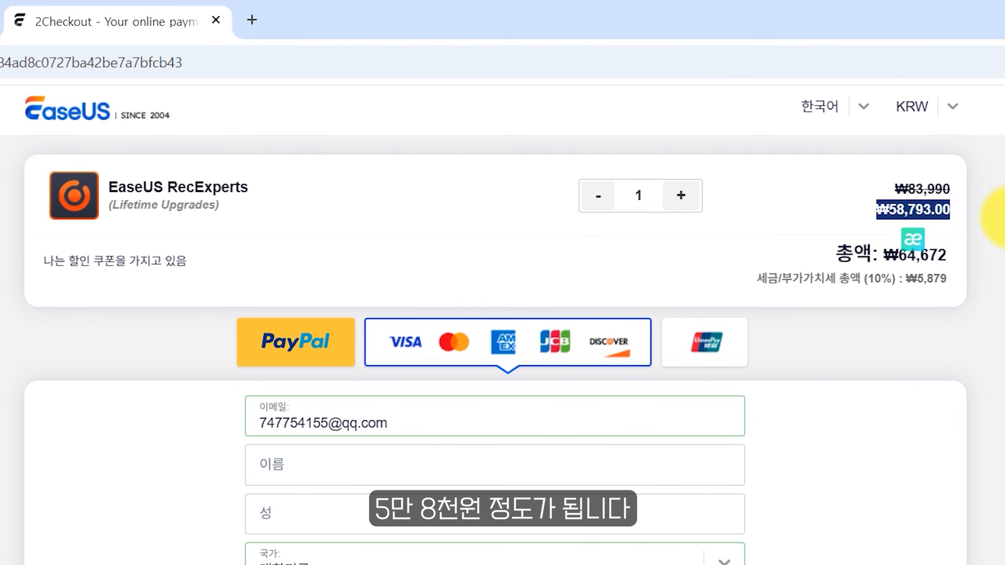
{"action": "left_click", "coordinate": [986, 221]}
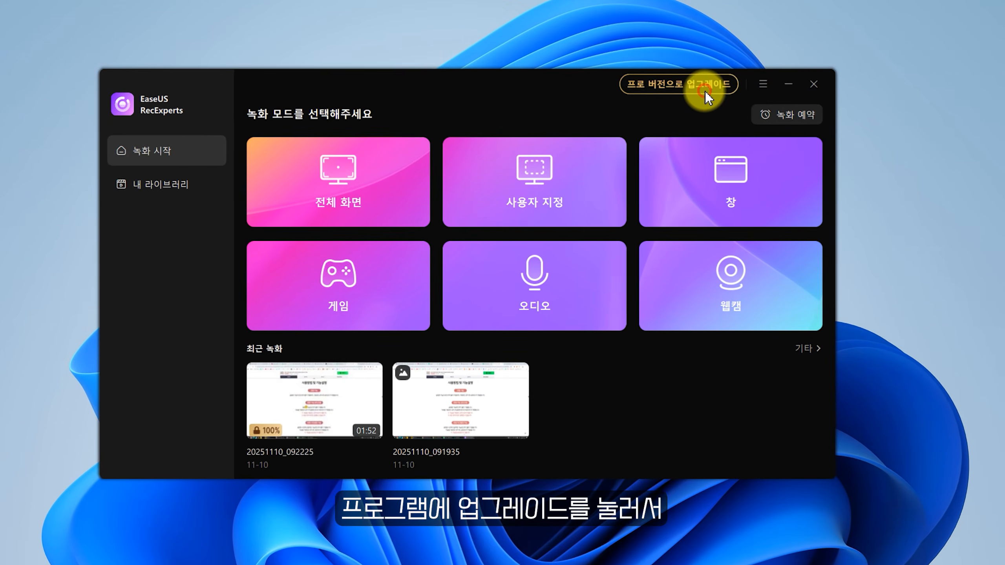
Step: Switch to EaseUS RecExperts and activate the Pro version by entering the licence key
{"action": "left_click", "coordinate": [671, 122]}
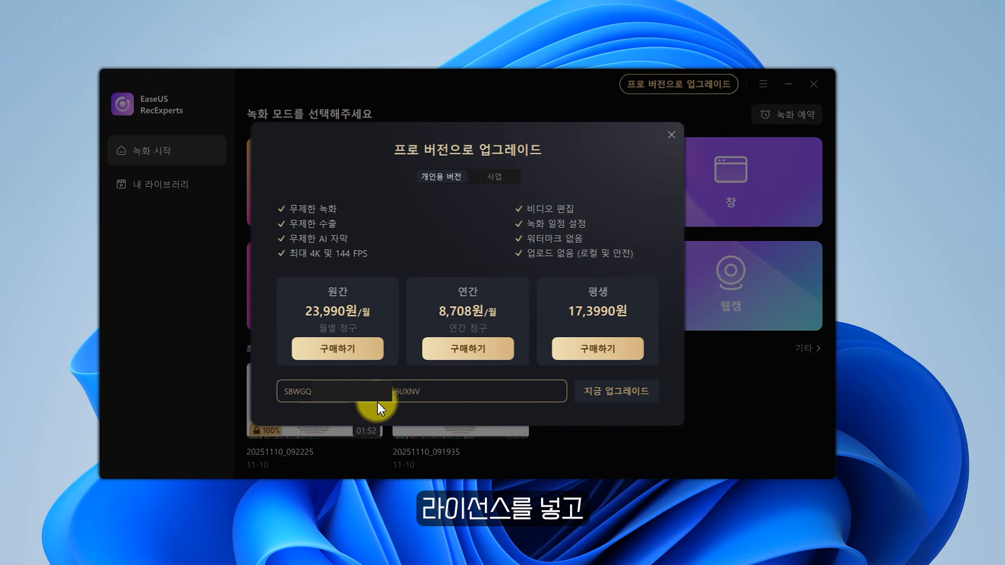
{"action": "left_click", "coordinate": [612, 393]}
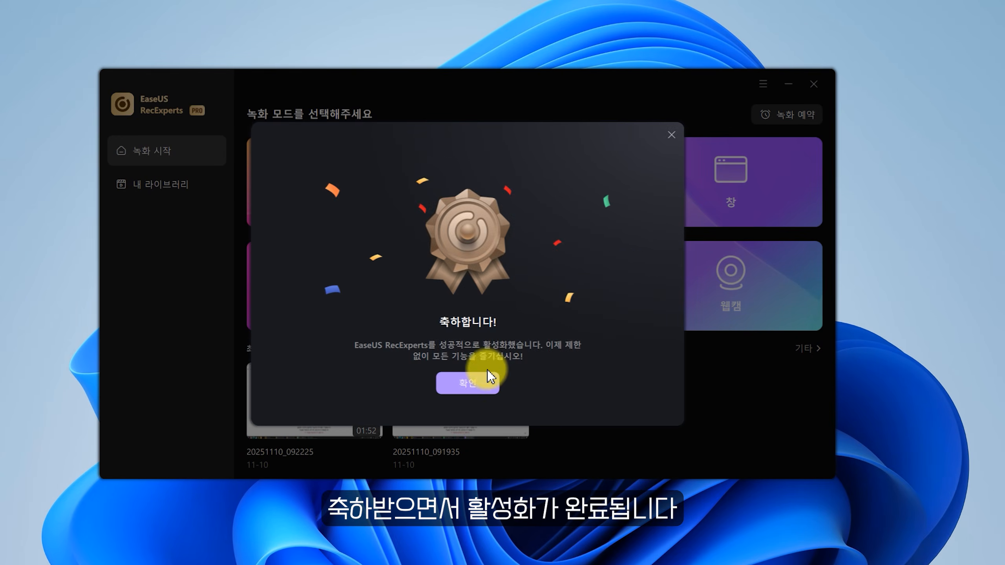
{"action": "left_click", "coordinate": [470, 386]}
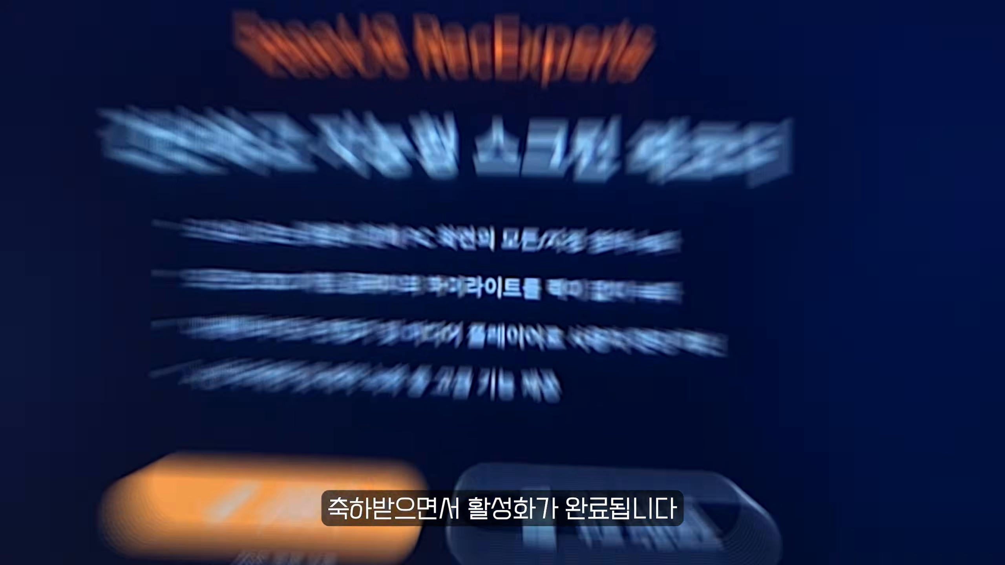
Step: Examine the recording use cases and the screen, webcam, audio and screenshot features on the RecExperts product page
{"action": "scroll", "coordinate": [725, 222], "scroll_direction": "down", "scroll_amount": 3}
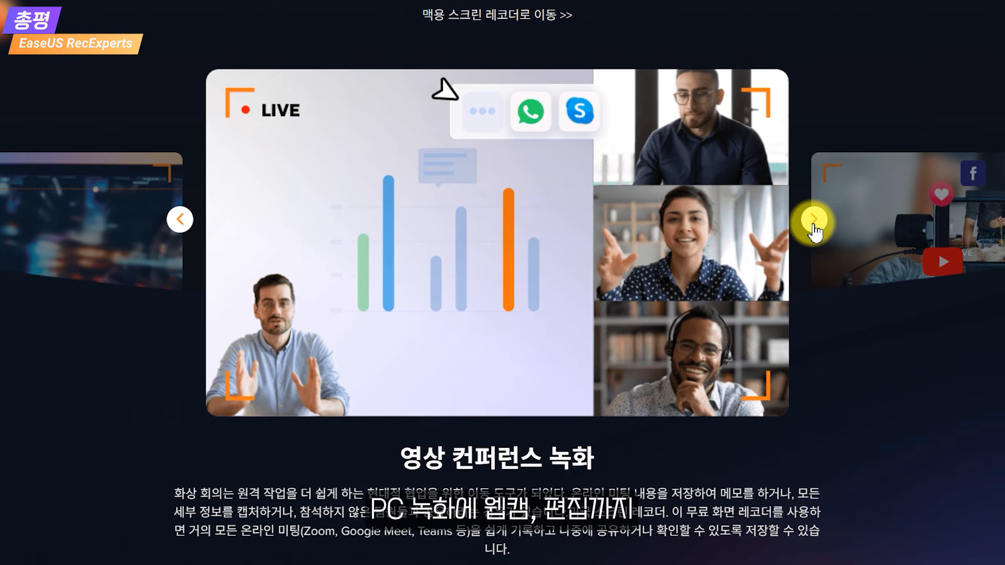
{"action": "left_click", "coordinate": [813, 219]}
{"action": "left_click", "coordinate": [814, 219]}
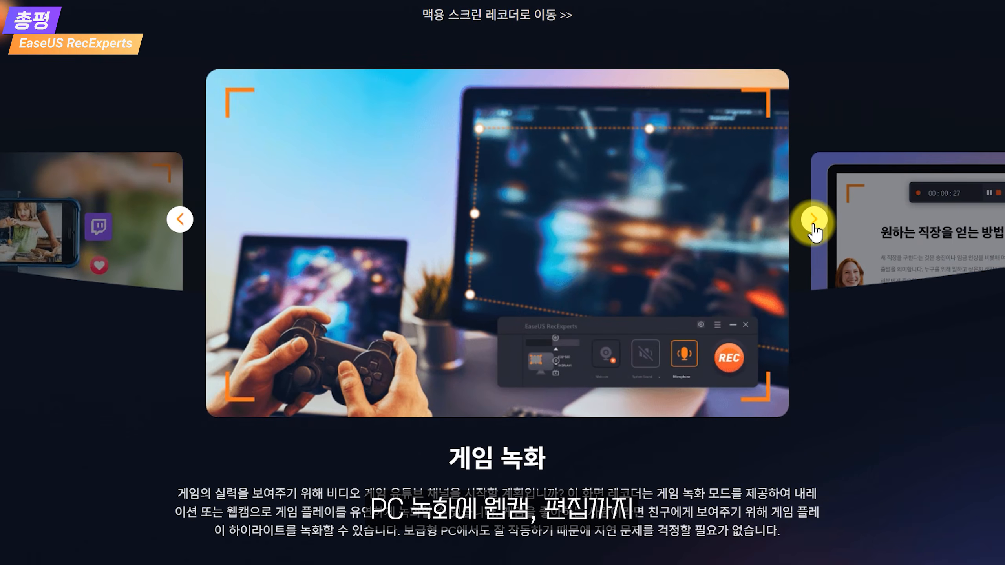
{"action": "left_click", "coordinate": [812, 219]}
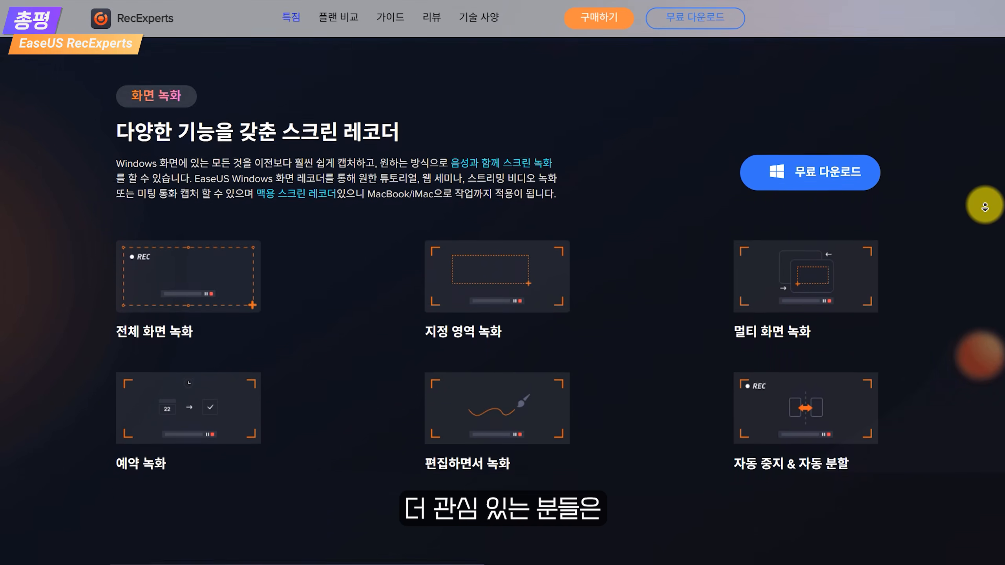
{"action": "scroll", "coordinate": [985, 206], "scroll_direction": "down", "scroll_amount": 5}
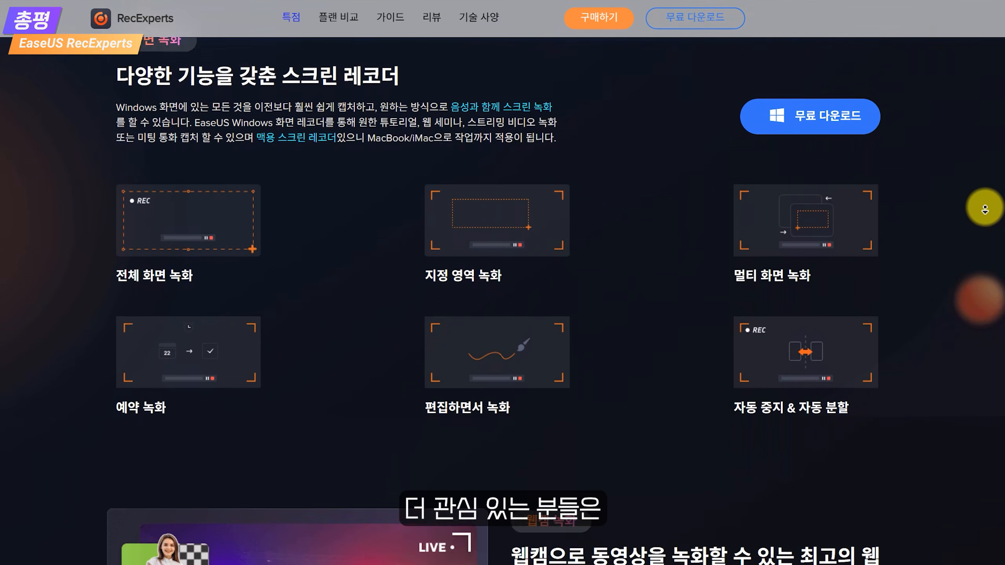
{"action": "scroll", "coordinate": [986, 210], "scroll_direction": "down", "scroll_amount": 5}
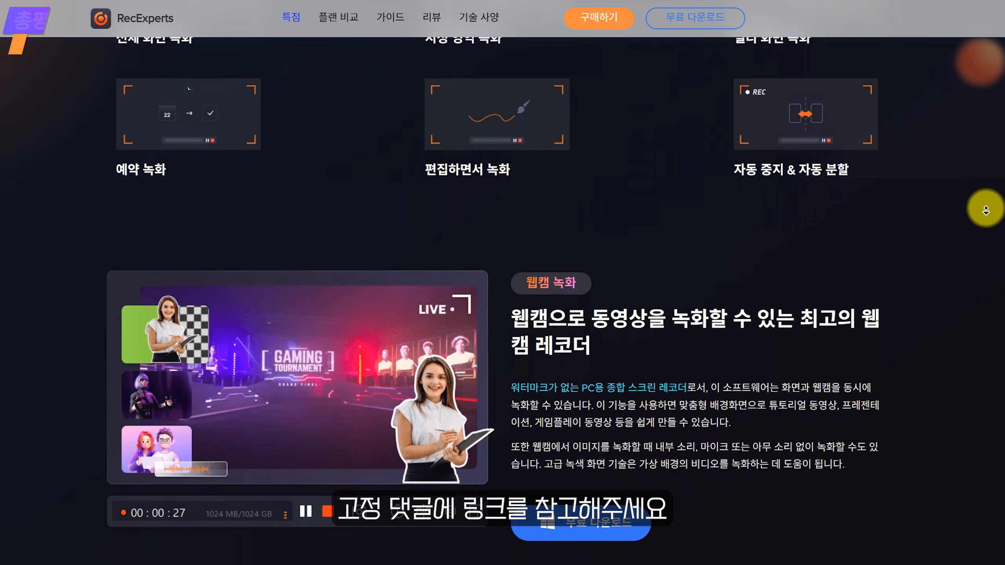
{"action": "scroll", "coordinate": [985, 210], "scroll_direction": "down", "scroll_amount": 10}
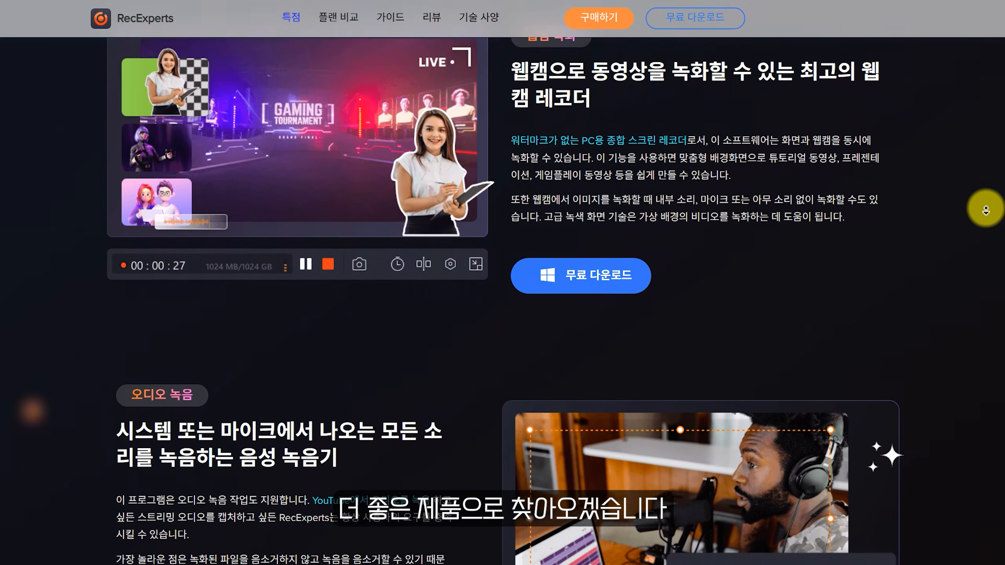
{"action": "scroll", "coordinate": [985, 210], "scroll_direction": "down", "scroll_amount": 5}
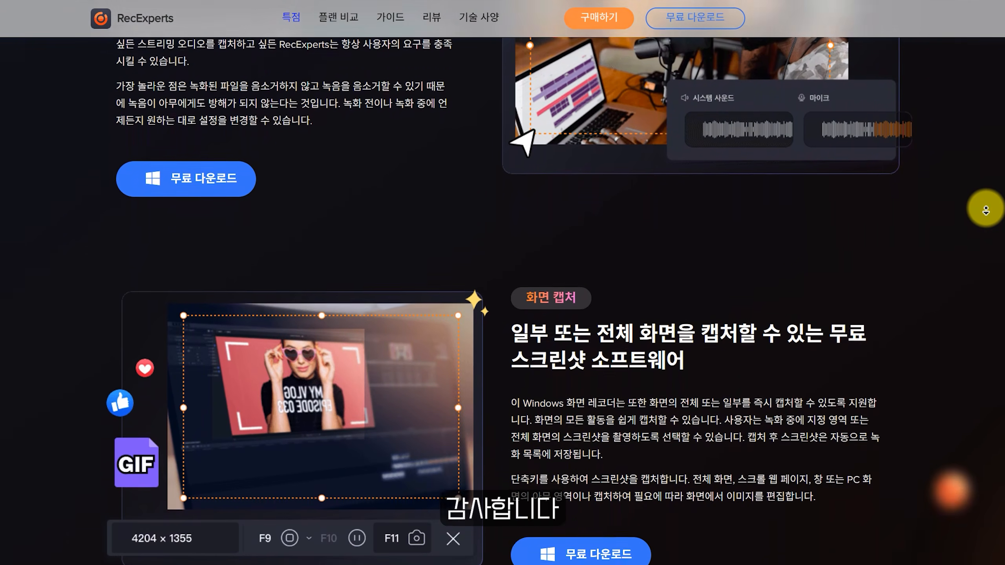